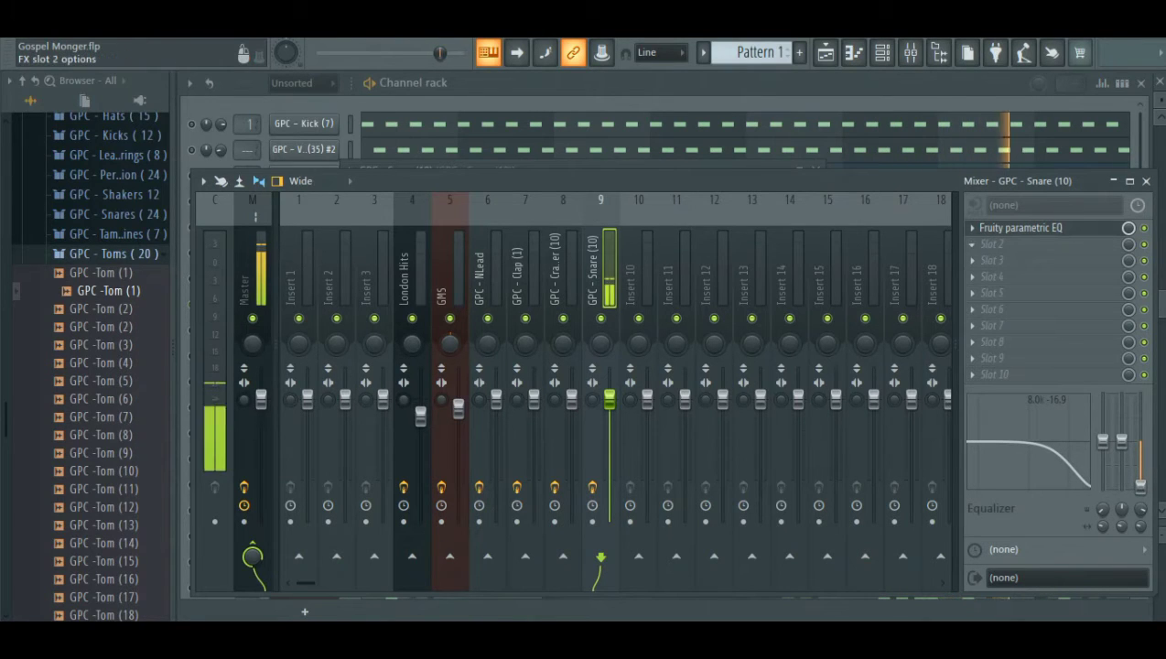
Add Fruity Parametric EQ 2 to slot 2 of the snare's mixer track and load the 40Hz + 18kHz cut preset
{"action": "left_click", "coordinate": [993, 244]}
{"action": "mouse_move", "coordinate": [996, 239]}
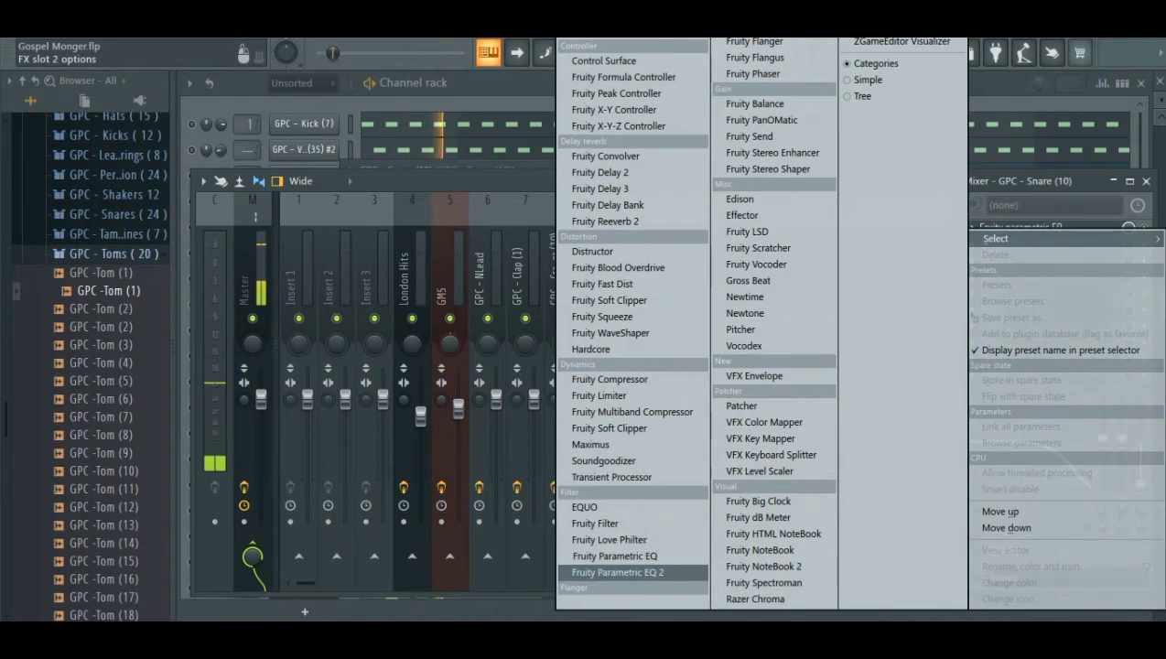
{"action": "left_click", "coordinate": [619, 572]}
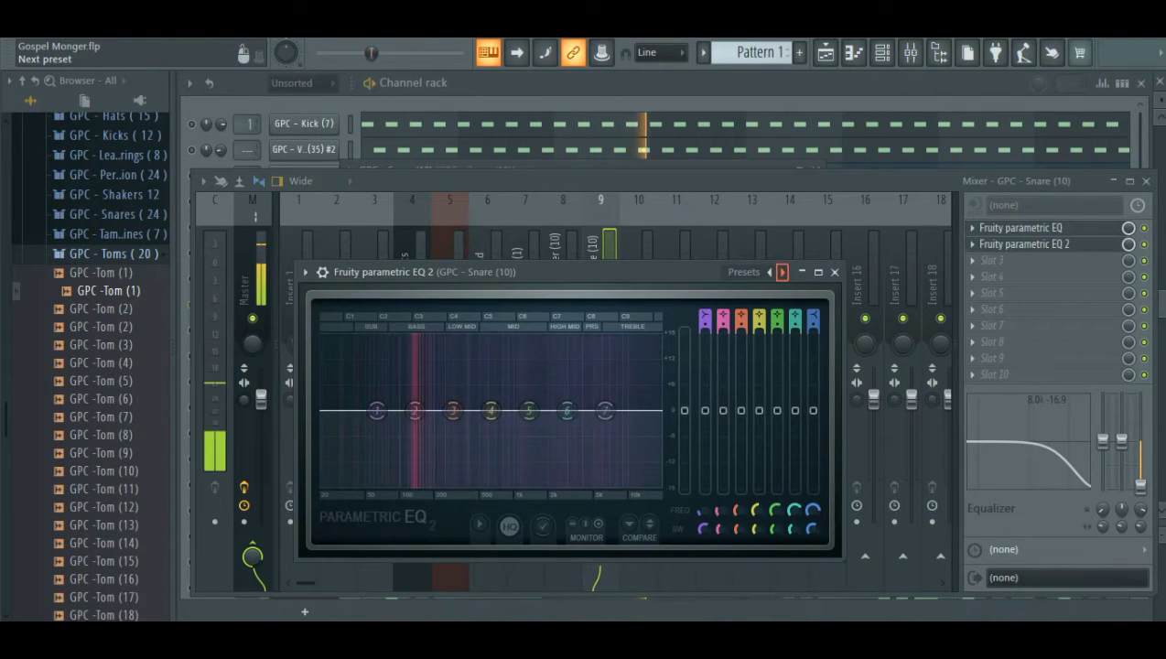
{"action": "right_click", "coordinate": [783, 273]}
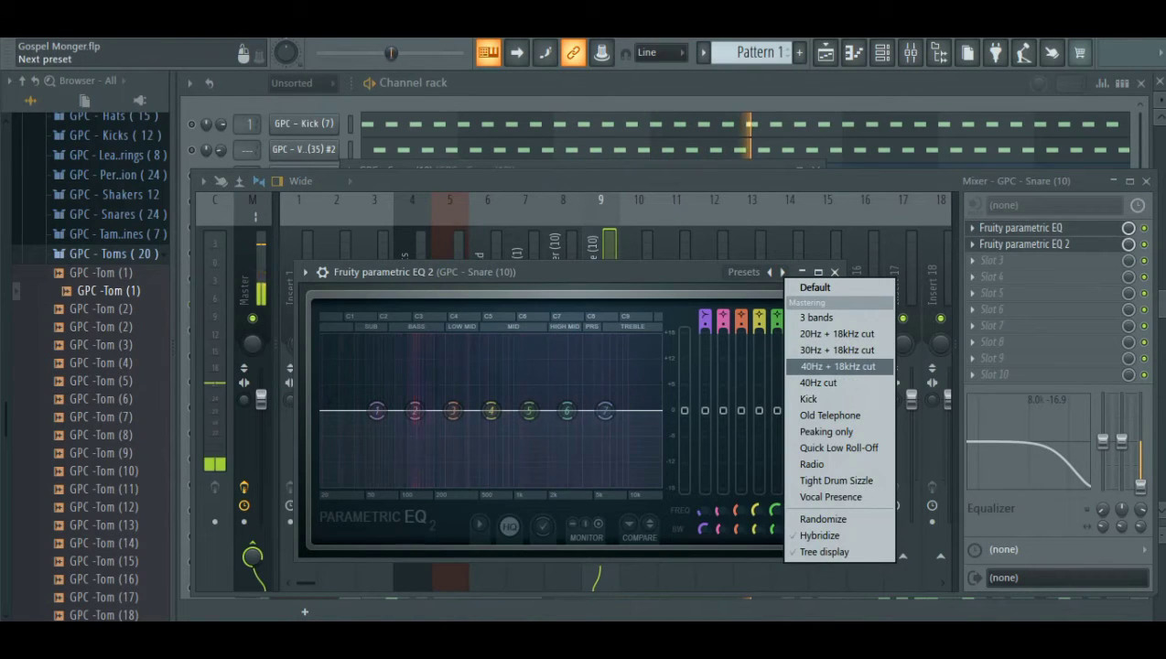
{"action": "left_click", "coordinate": [836, 366]}
Raise the snare EQ's high-pass cutoff above 32 Hz and set its low-pass band to about 7362 Hz with 67% bandwidth
{"action": "left_click_drag", "start_coordinate": [659, 411], "coordinate": [629, 410]}
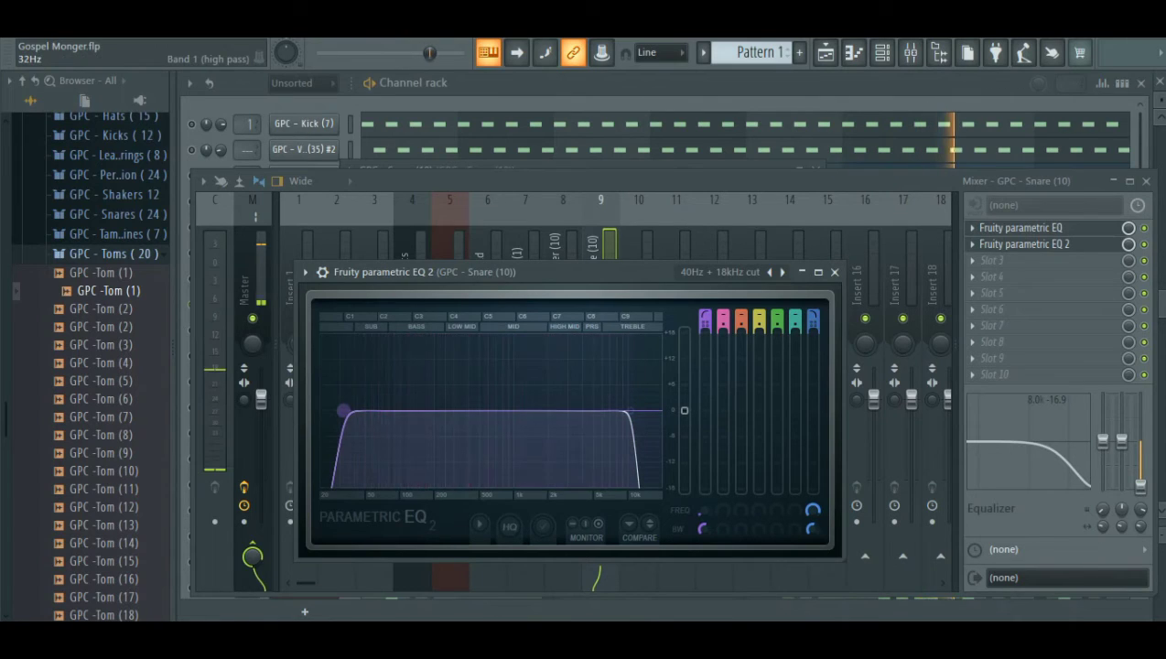
{"action": "left_click_drag", "start_coordinate": [343, 410], "coordinate": [366, 411]}
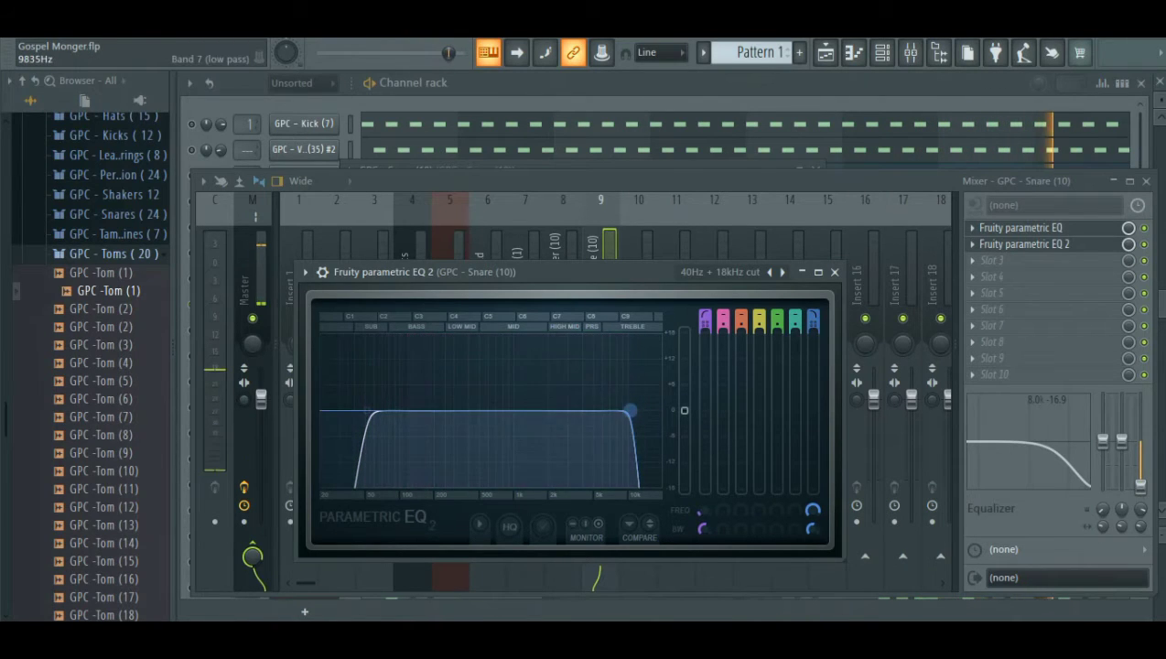
{"action": "left_click_drag", "start_coordinate": [629, 410], "coordinate": [613, 411]}
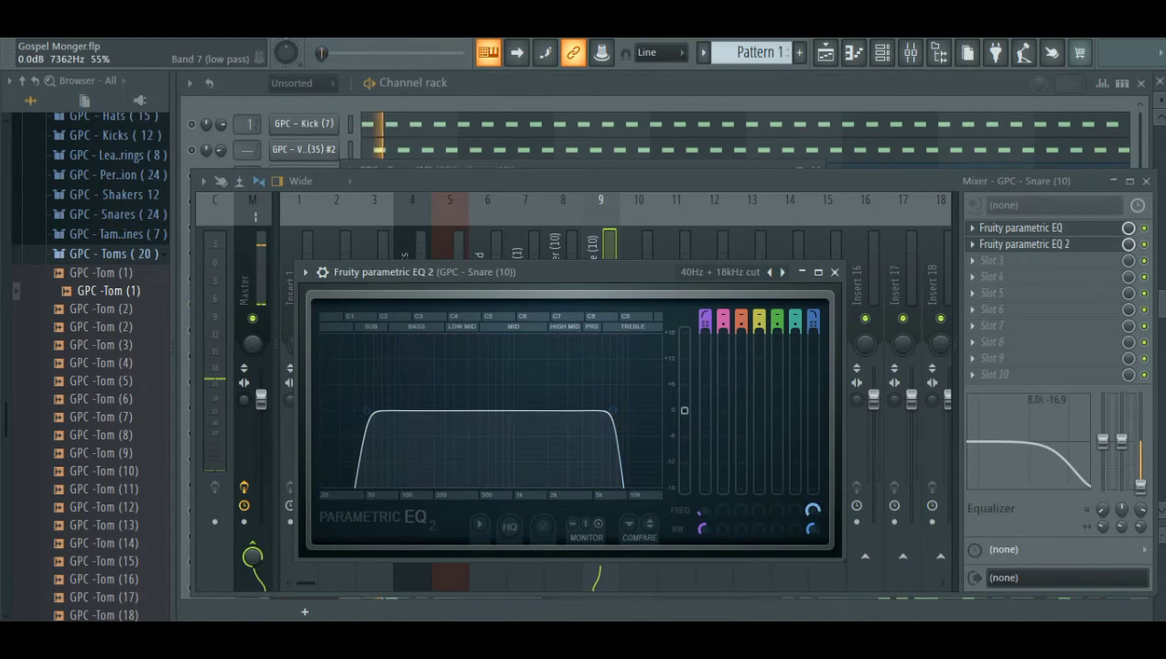
{"action": "scroll", "coordinate": [612, 411], "scroll_direction": "up", "scroll_amount": 5}
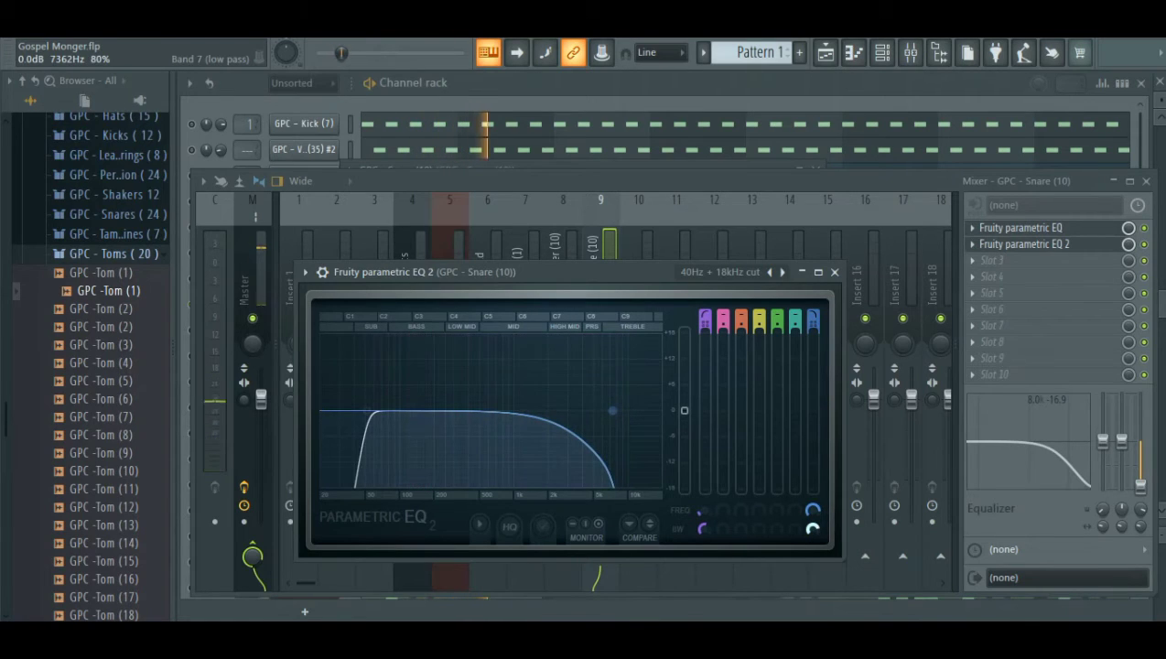
{"action": "scroll", "coordinate": [612, 411], "scroll_direction": "down", "scroll_amount": 1}
{"action": "scroll", "coordinate": [612, 411], "scroll_direction": "down", "scroll_amount": 1}
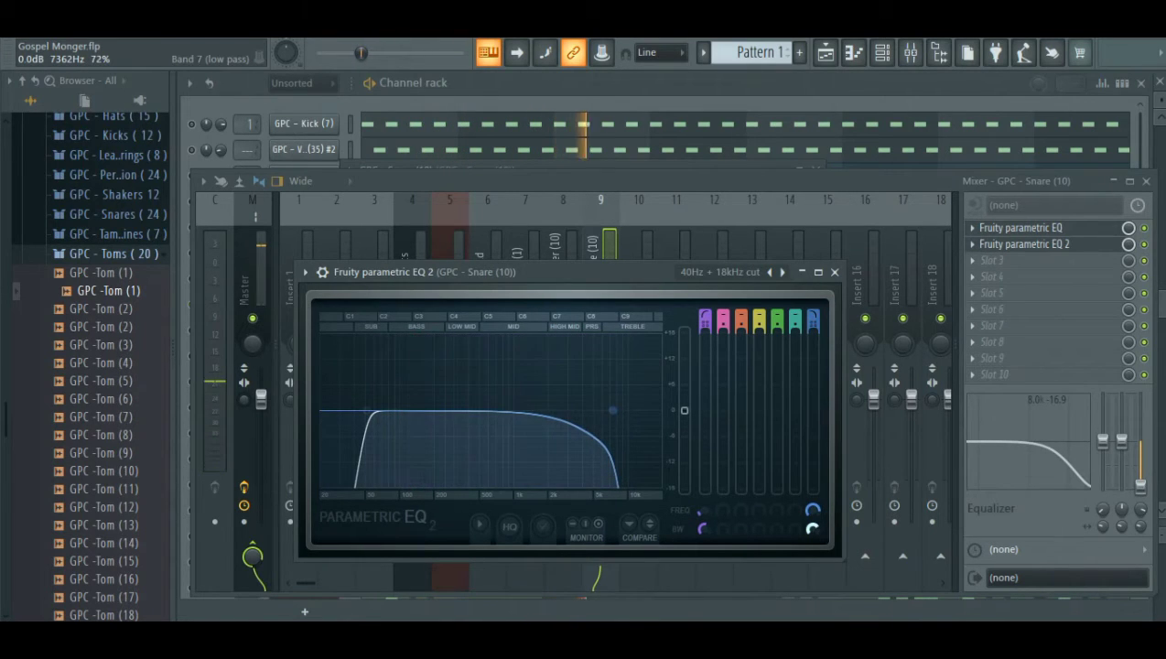
{"action": "scroll", "coordinate": [613, 410], "scroll_direction": "down", "scroll_amount": 1}
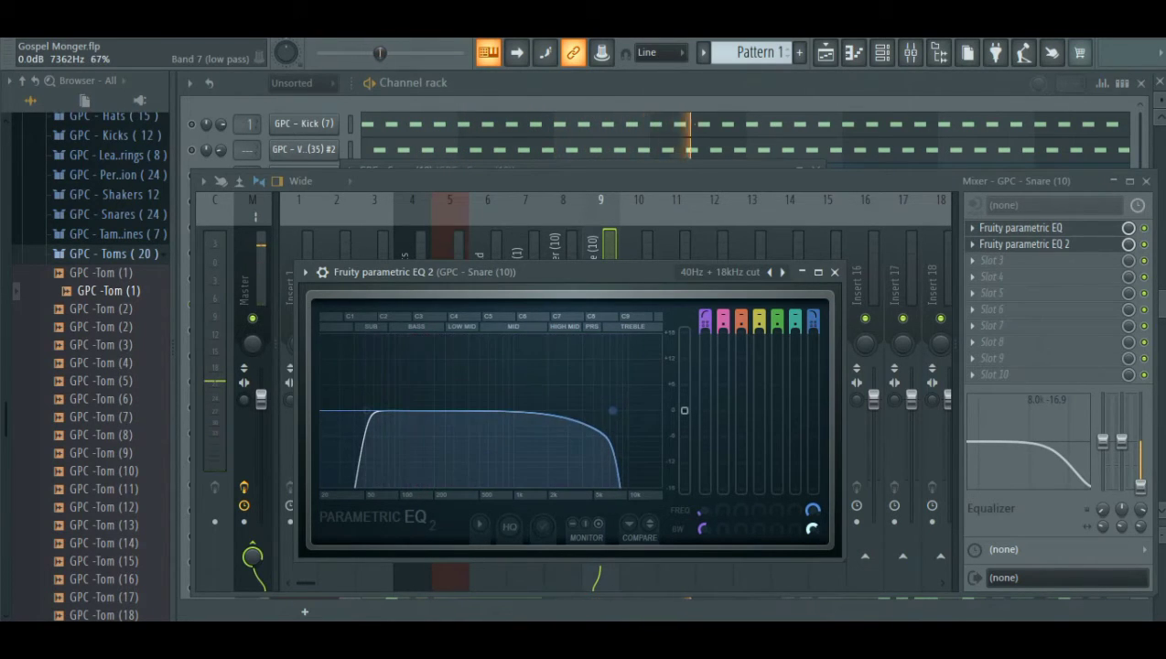
Route the GPC - Kick (8) channel to a free mixer track
{"action": "left_click", "coordinate": [712, 145]}
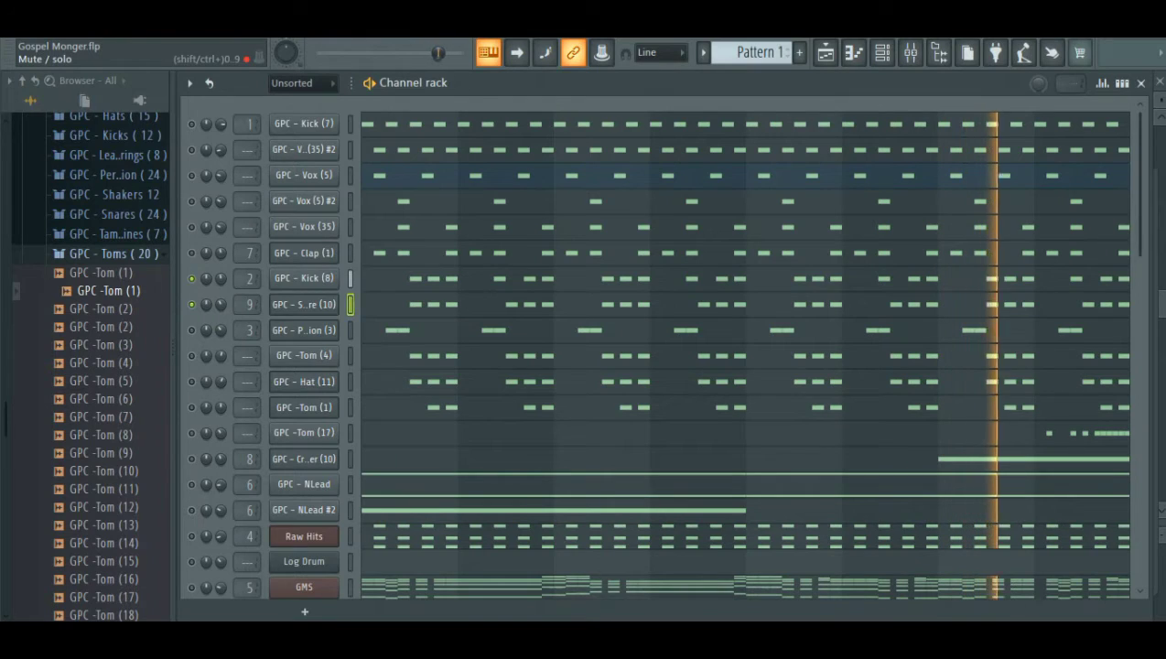
{"action": "left_click", "coordinate": [304, 277]}
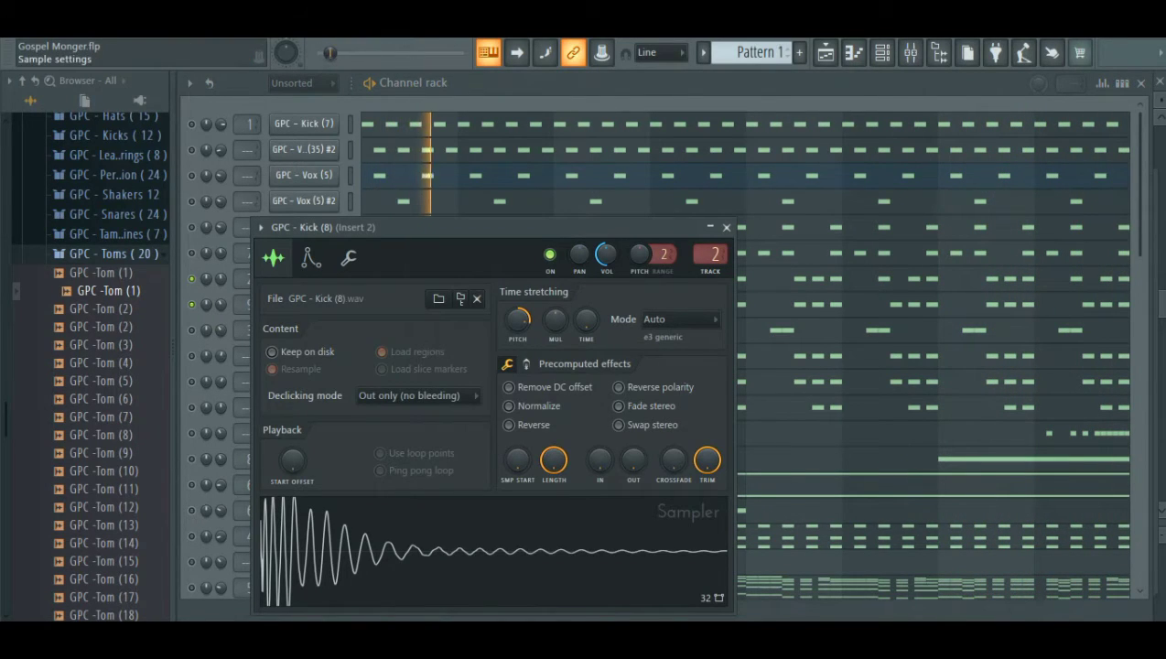
{"action": "left_click", "coordinate": [260, 227]}
{"action": "left_click", "coordinate": [535, 283]}
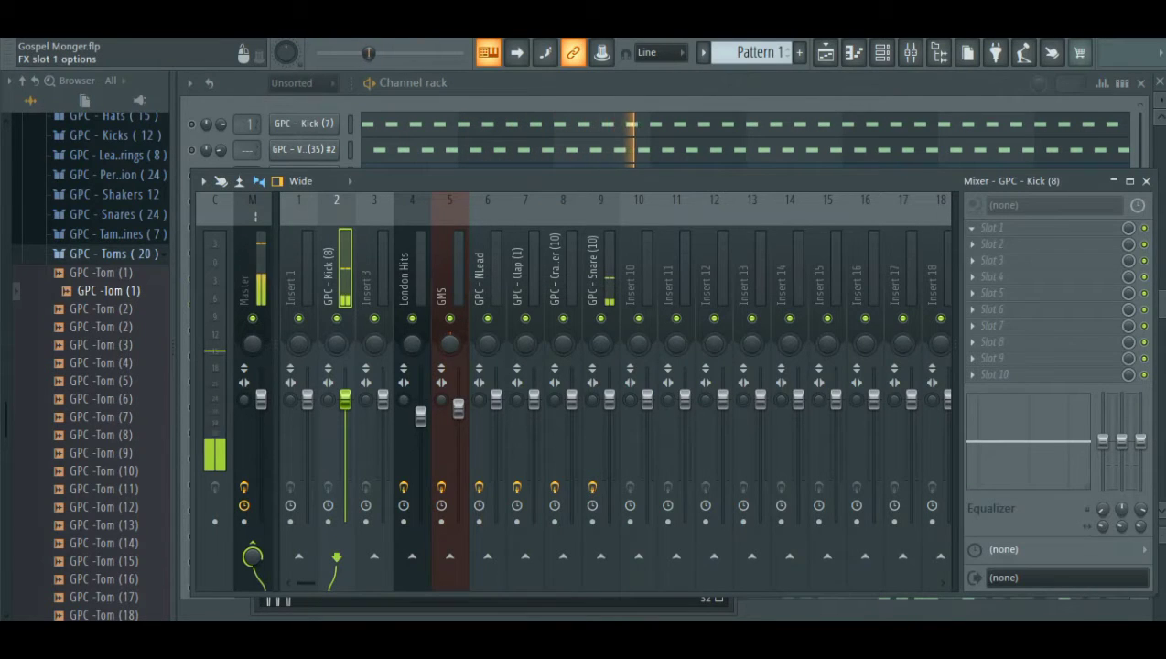
Add Fruity Parametric EQ 2 with the Kick preset to the kick's mixer track and lower the track's low shelf to -6.1 dB
{"action": "left_click", "coordinate": [992, 228]}
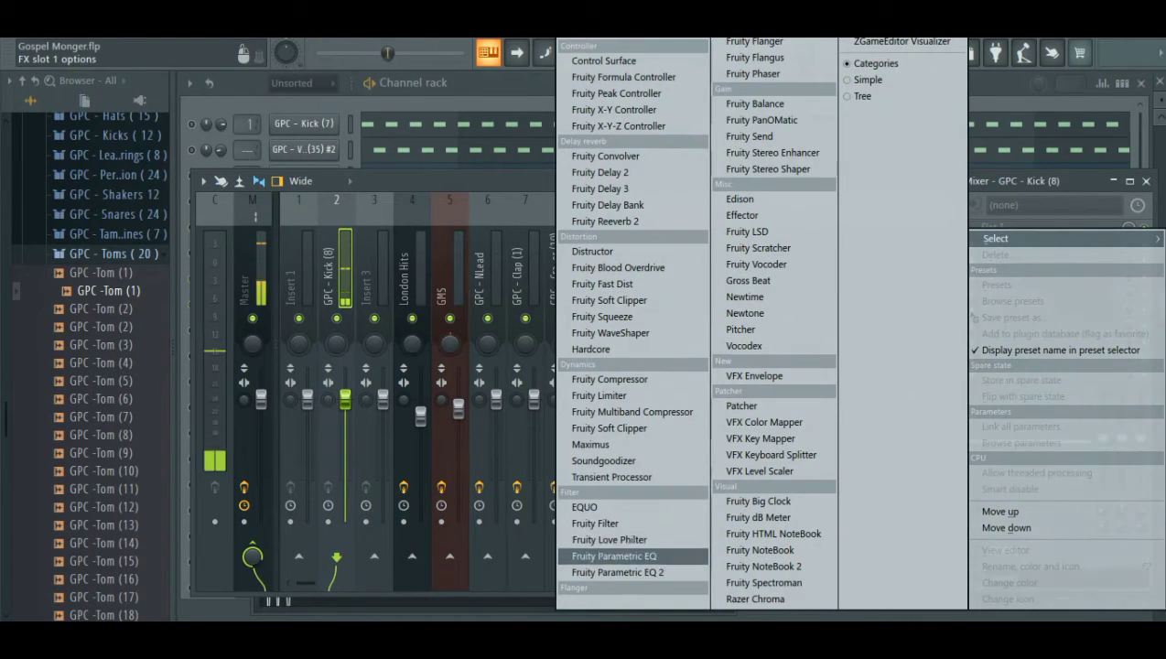
{"action": "left_click", "coordinate": [617, 572]}
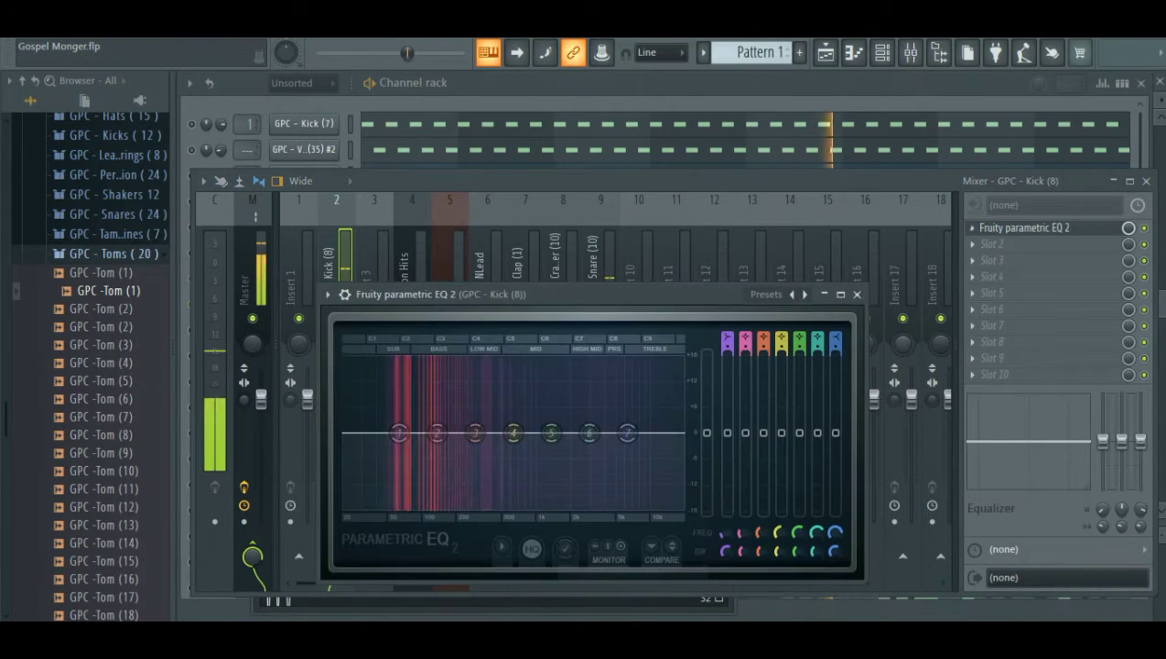
{"action": "right_click", "coordinate": [804, 294]}
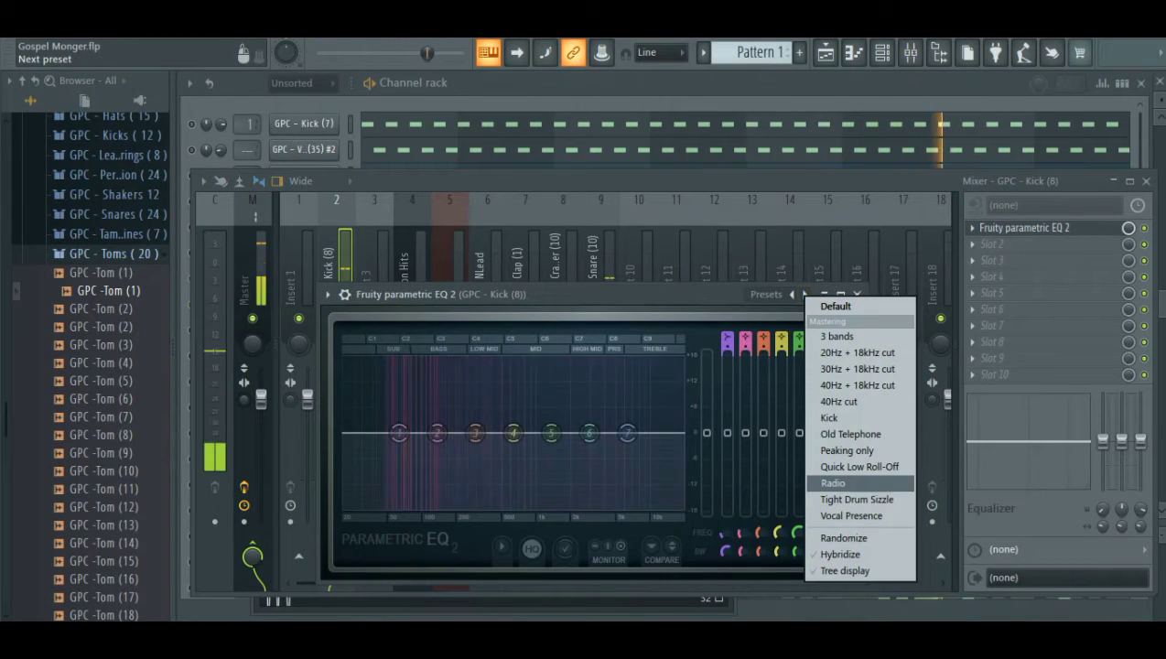
{"action": "left_click", "coordinate": [830, 417]}
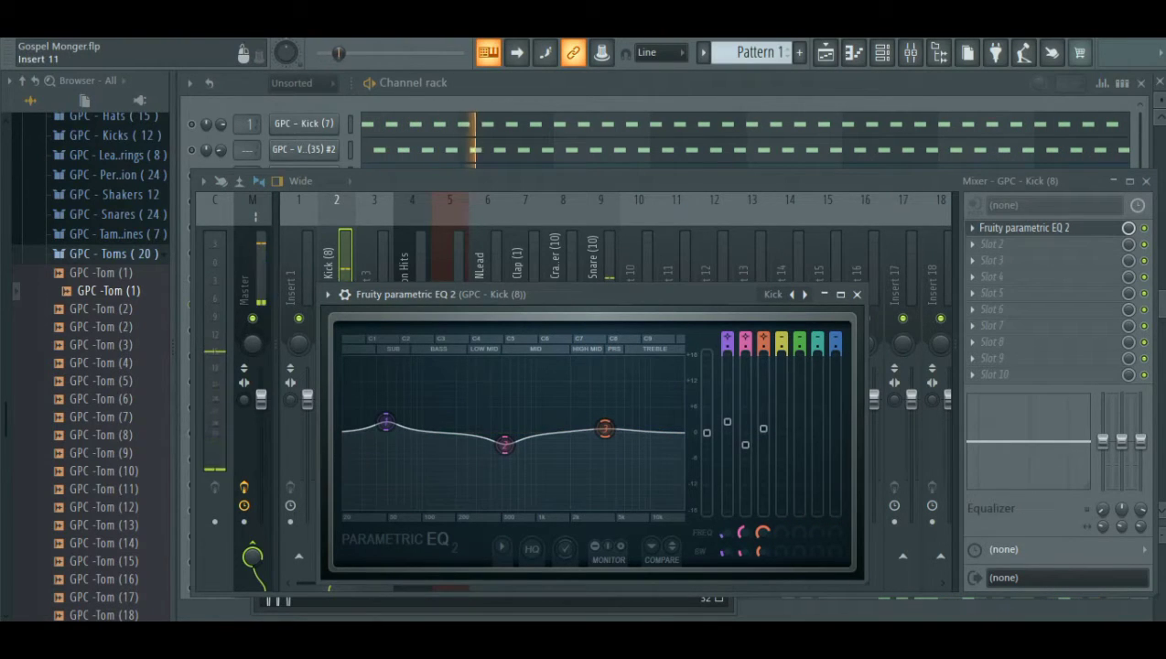
{"action": "key", "text": "Escape"}
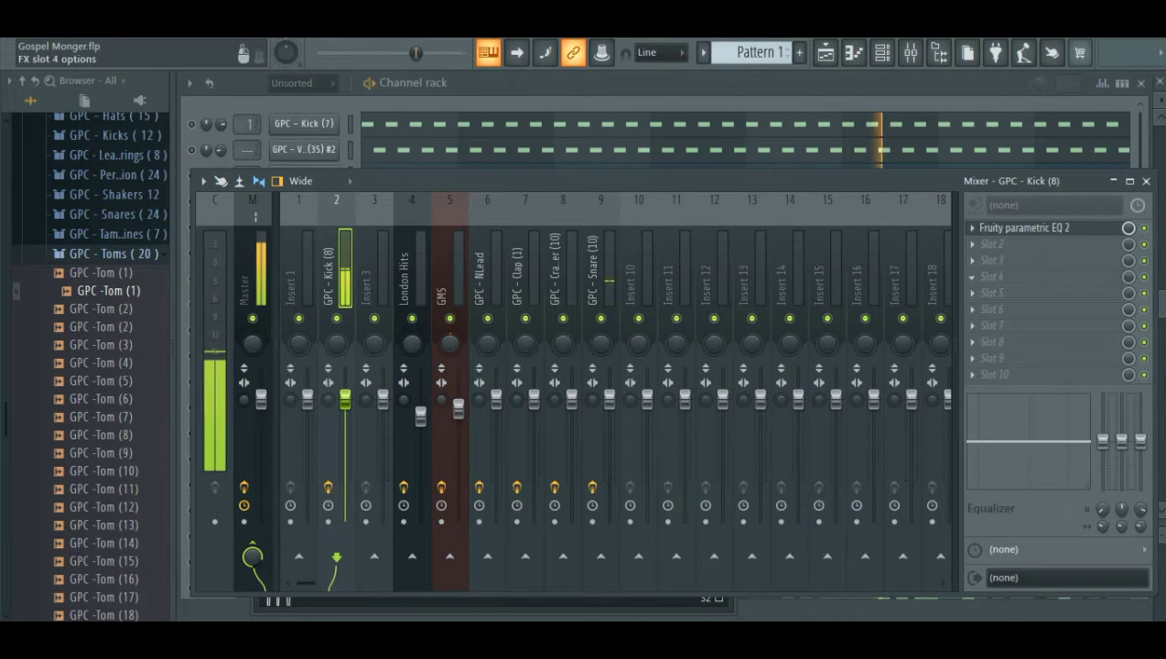
{"action": "left_click_drag", "start_coordinate": [1102, 440], "coordinate": [1103, 458]}
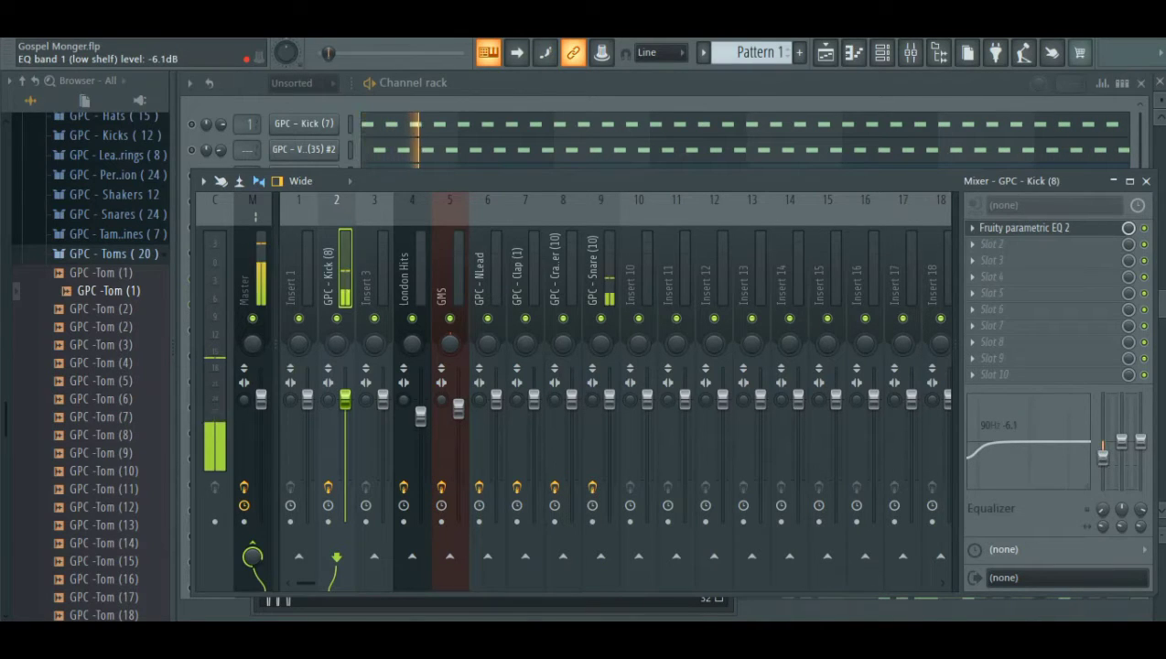
Unmute the GPC - Tom (4) channel, then slightly adjust its sample's fade-out and turn on Normalize
{"action": "left_click", "coordinate": [781, 104]}
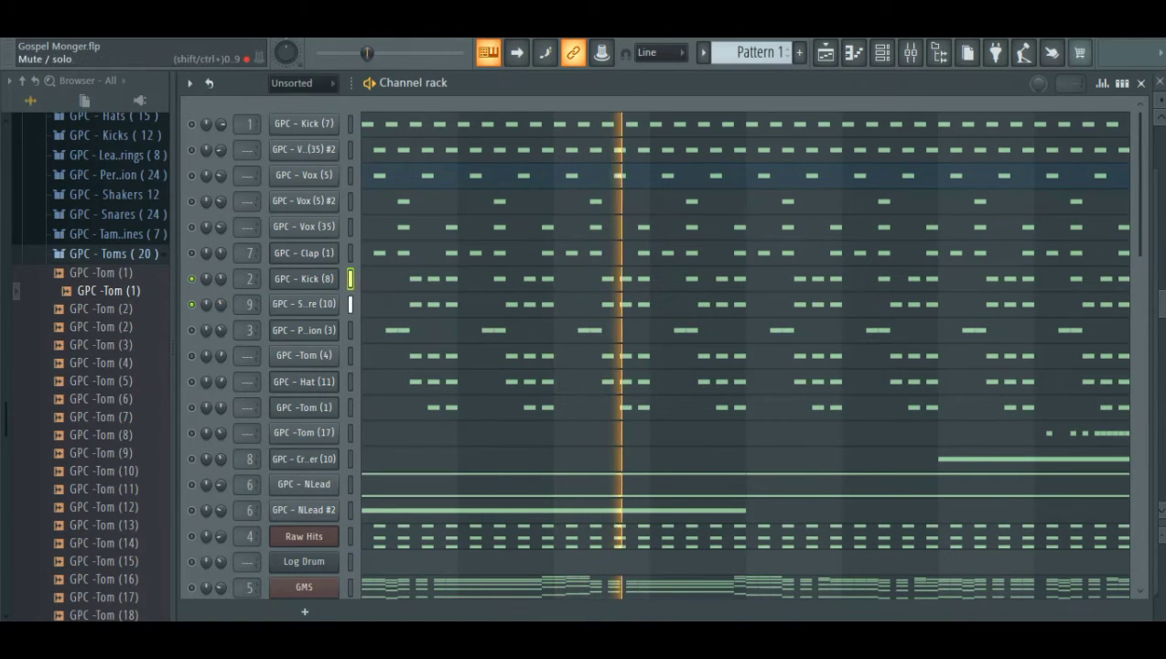
{"action": "left_click", "coordinate": [191, 356]}
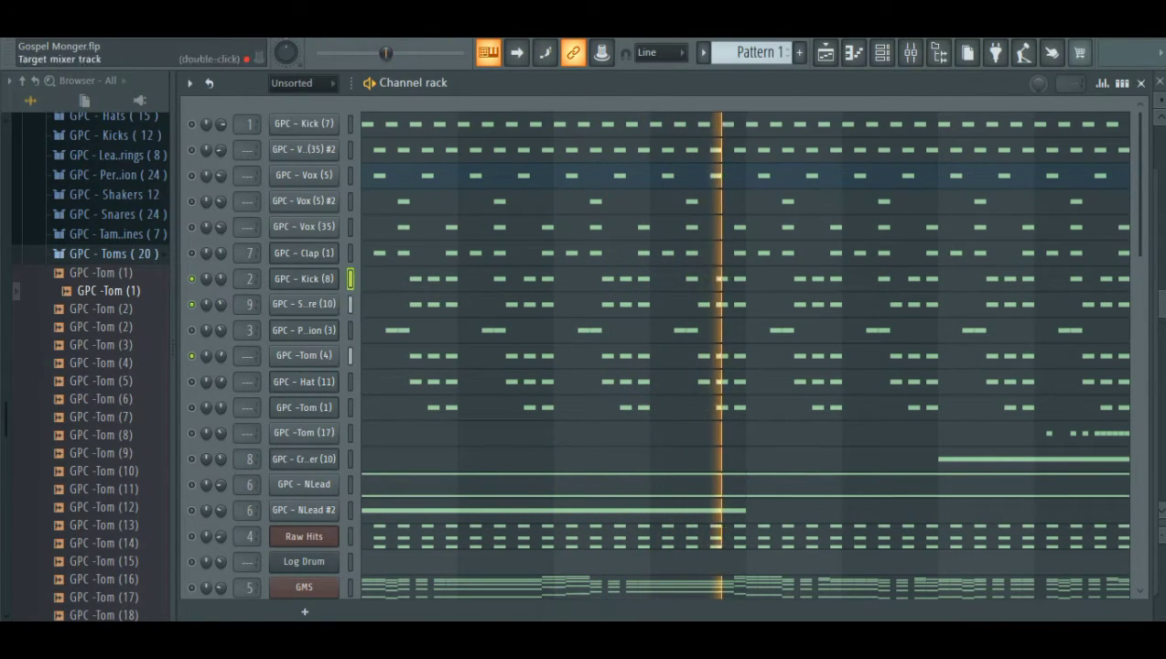
{"action": "left_click", "coordinate": [304, 355]}
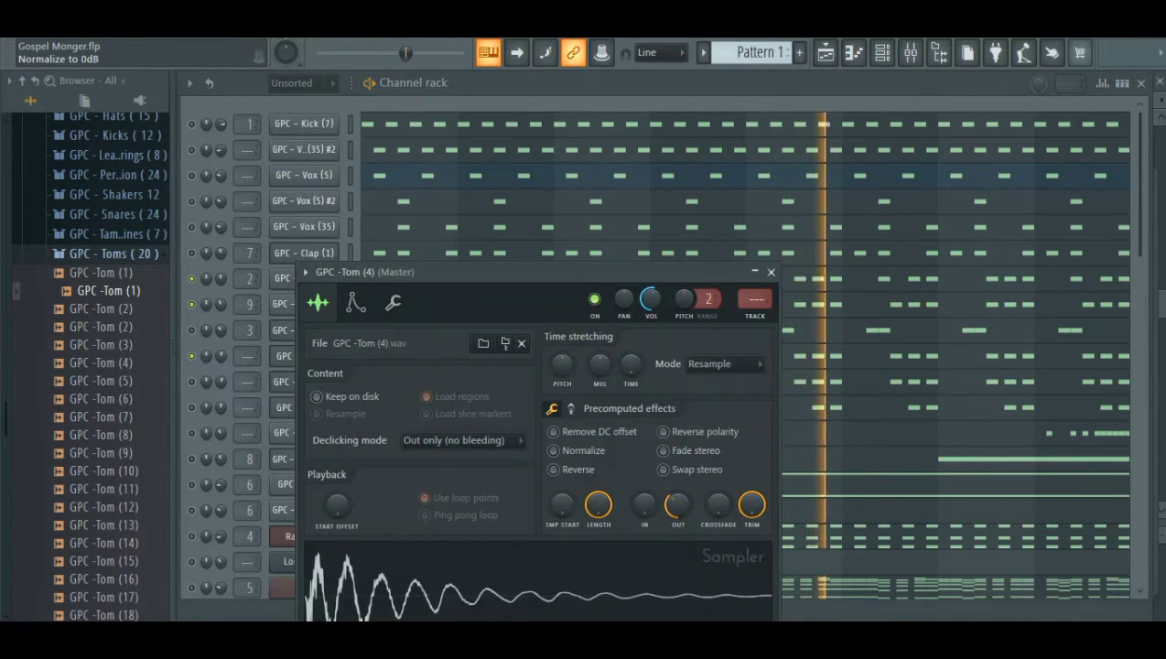
{"action": "left_click_drag", "start_coordinate": [677, 504], "coordinate": [677, 501]}
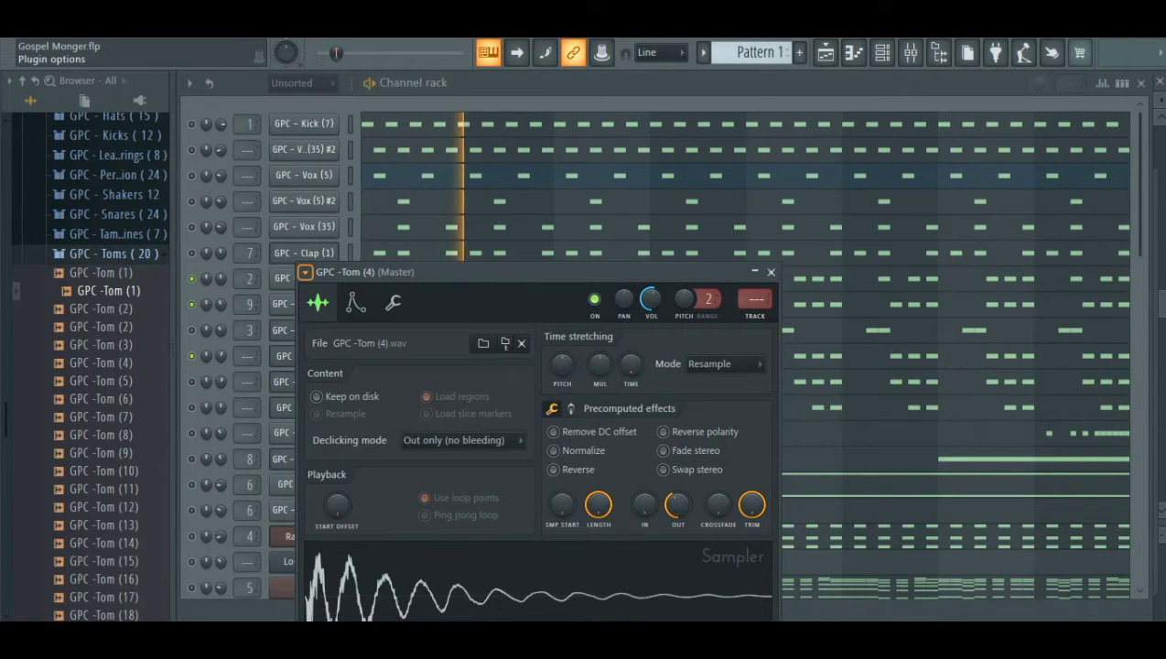
{"action": "left_click", "coordinate": [554, 450]}
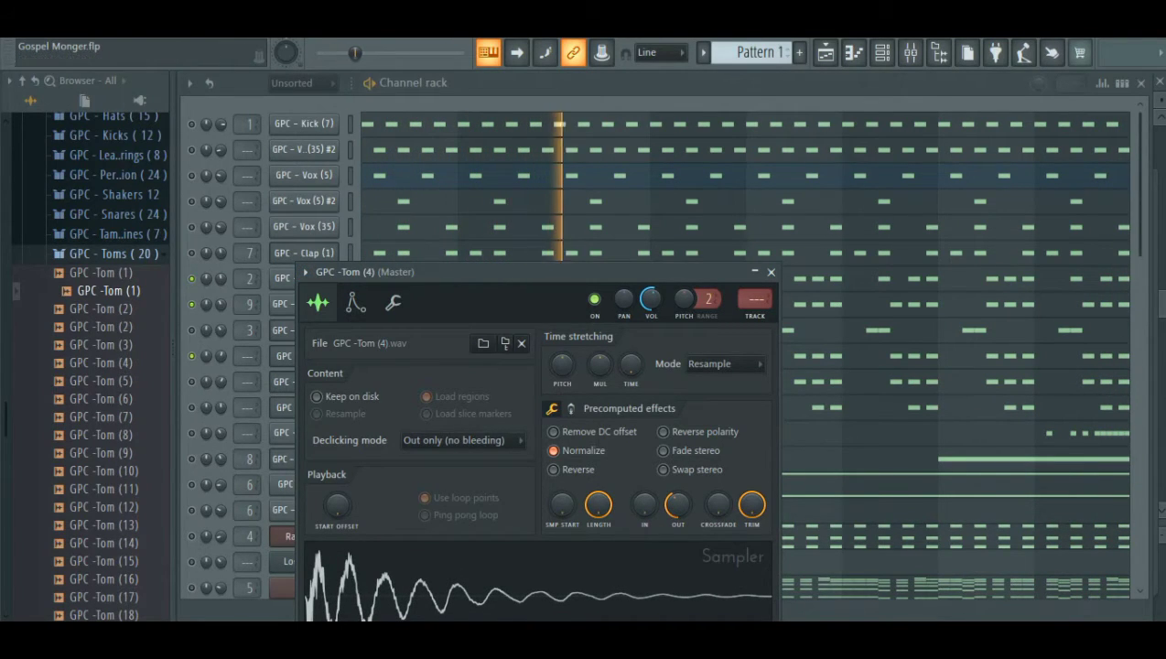
Route GPC - Tom (4) to a free mixer track and equalize it with Fruity Parametric EQ and a -16.9 dB track high shelf
{"action": "left_click", "coordinate": [305, 272]}
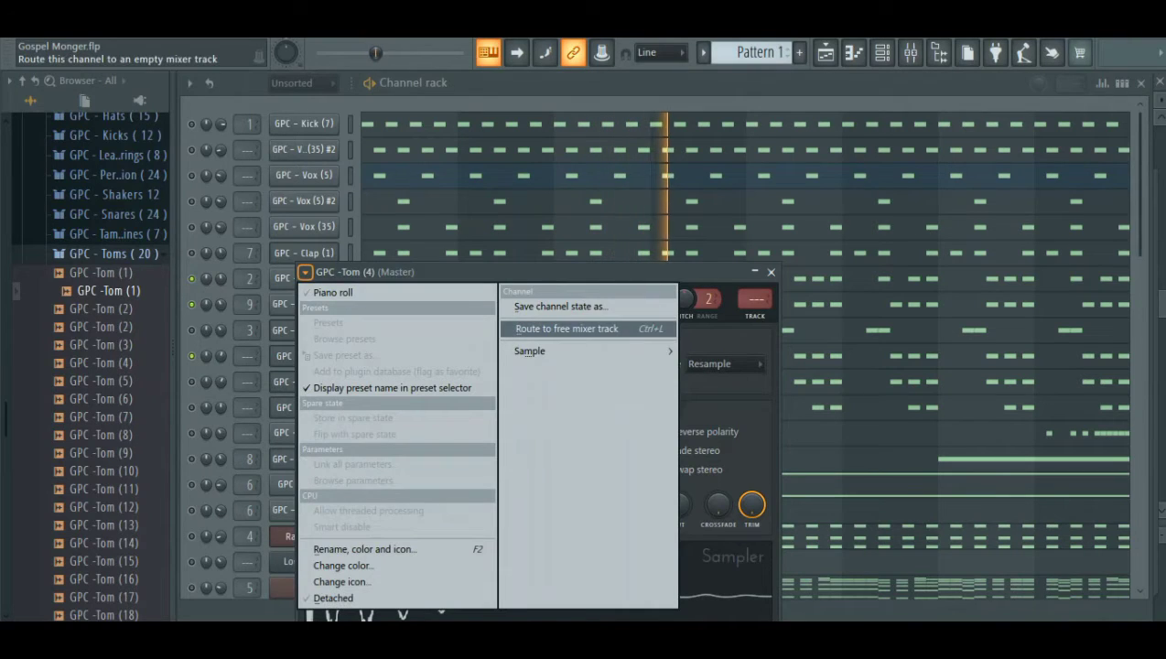
{"action": "left_click", "coordinate": [567, 328]}
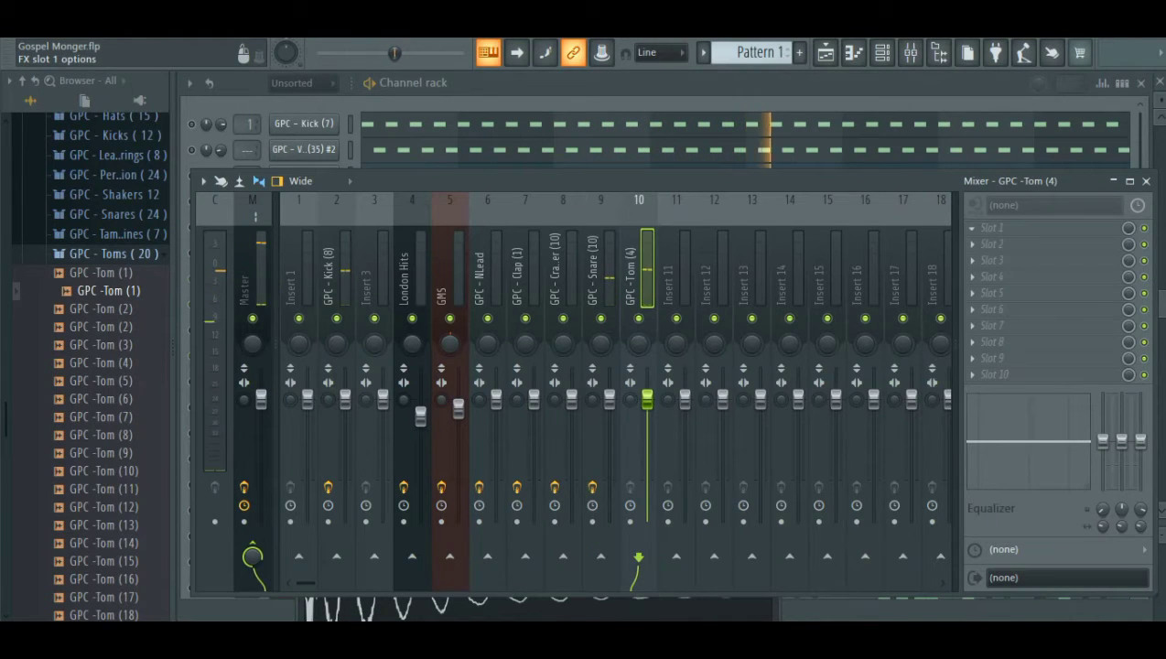
{"action": "left_click", "coordinate": [990, 228]}
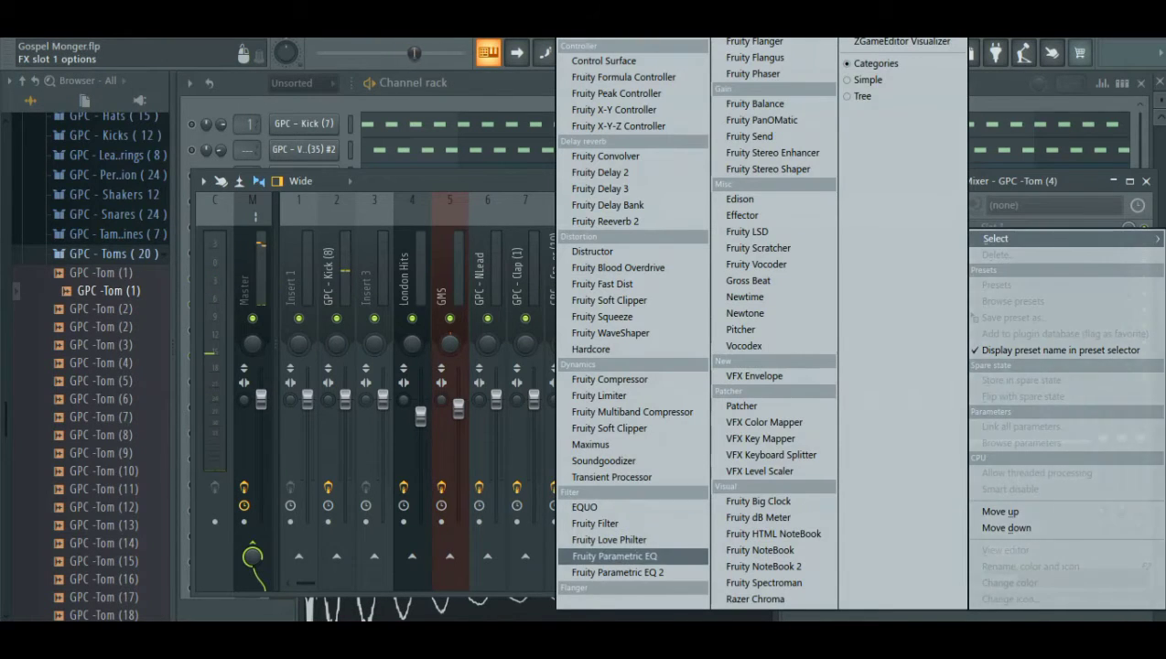
{"action": "left_click", "coordinate": [615, 556]}
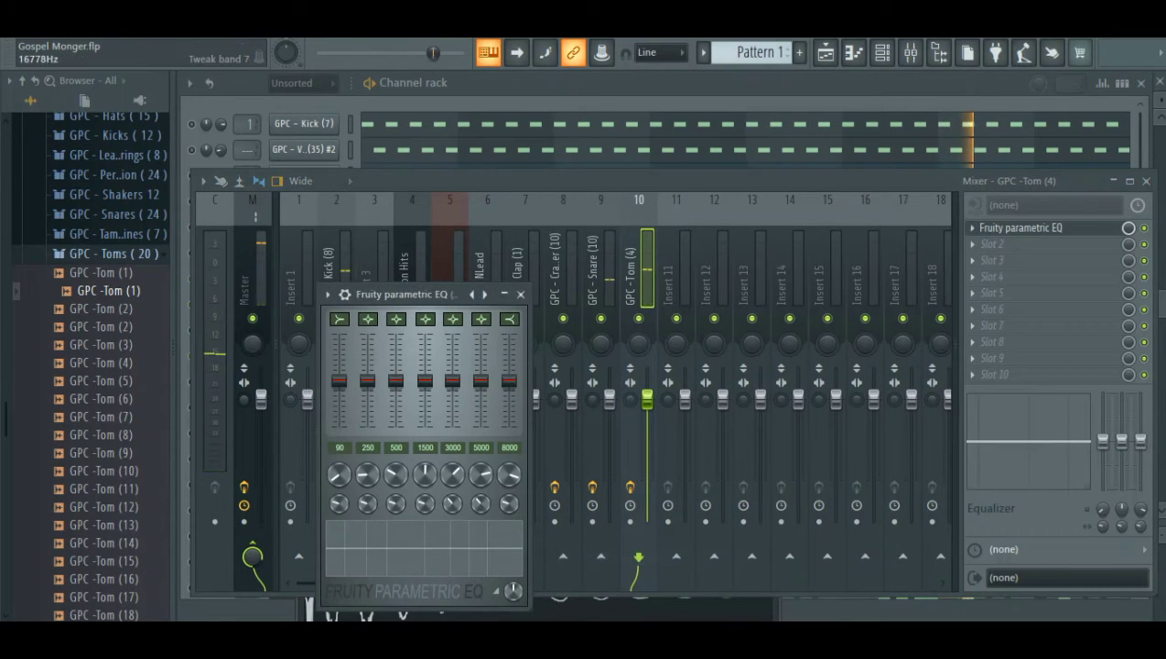
{"action": "left_click_drag", "start_coordinate": [1140, 441], "coordinate": [1140, 476]}
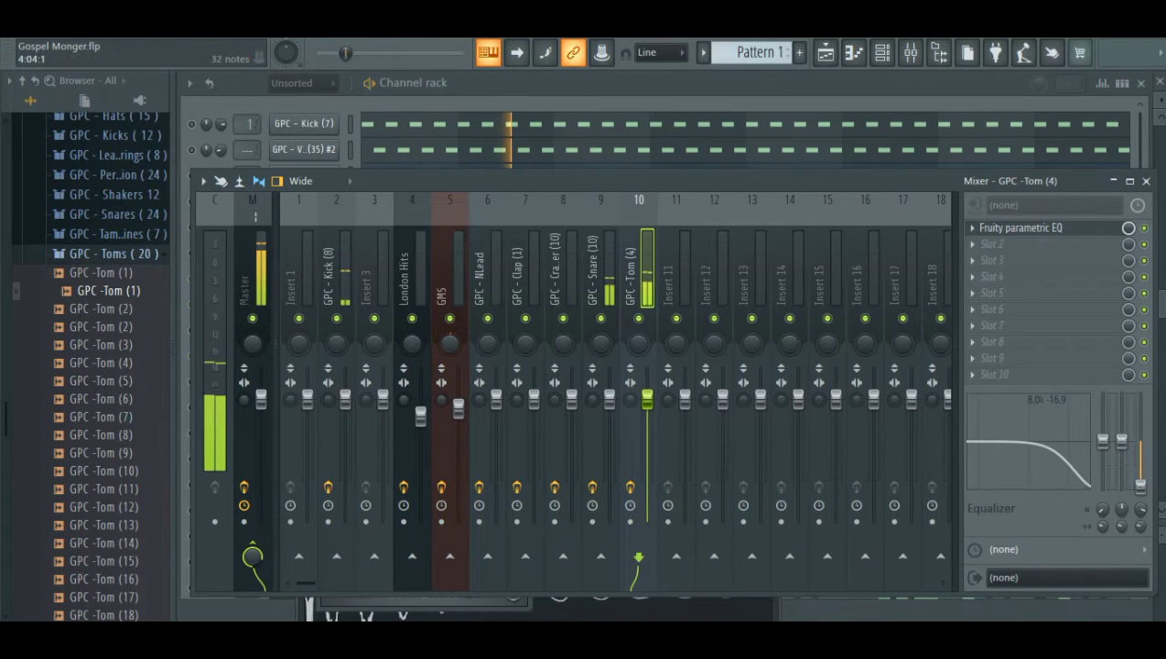
Unmute the GPC - Hat (11) channel and route it to a free mixer track
{"action": "left_click", "coordinate": [653, 135]}
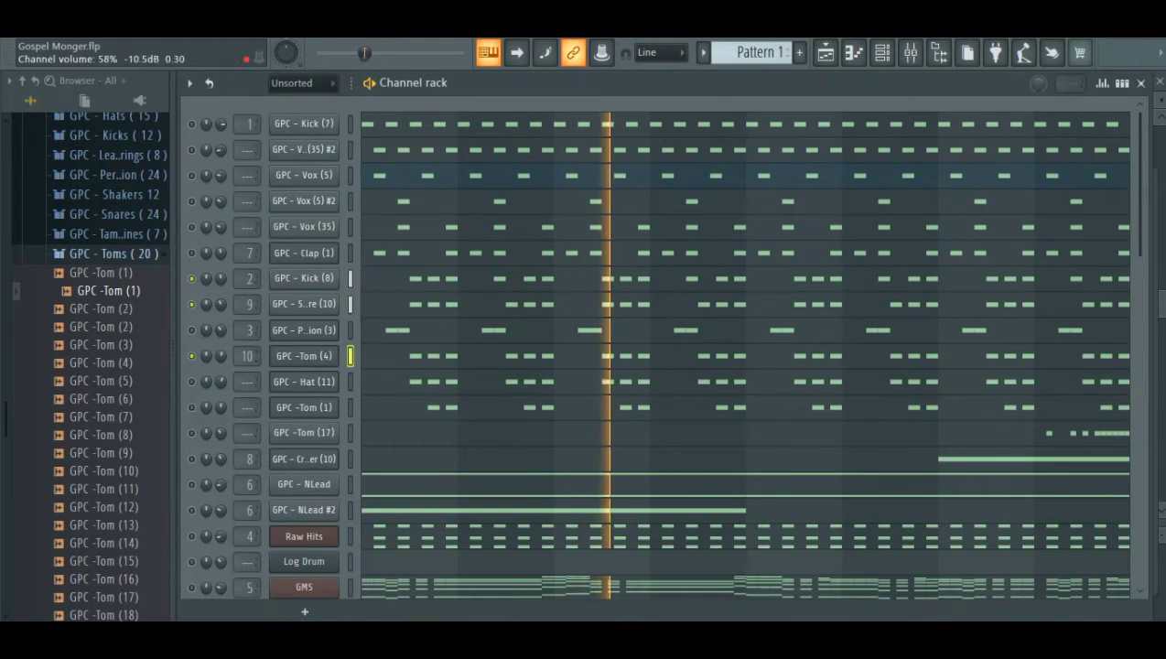
{"action": "left_click", "coordinate": [191, 382]}
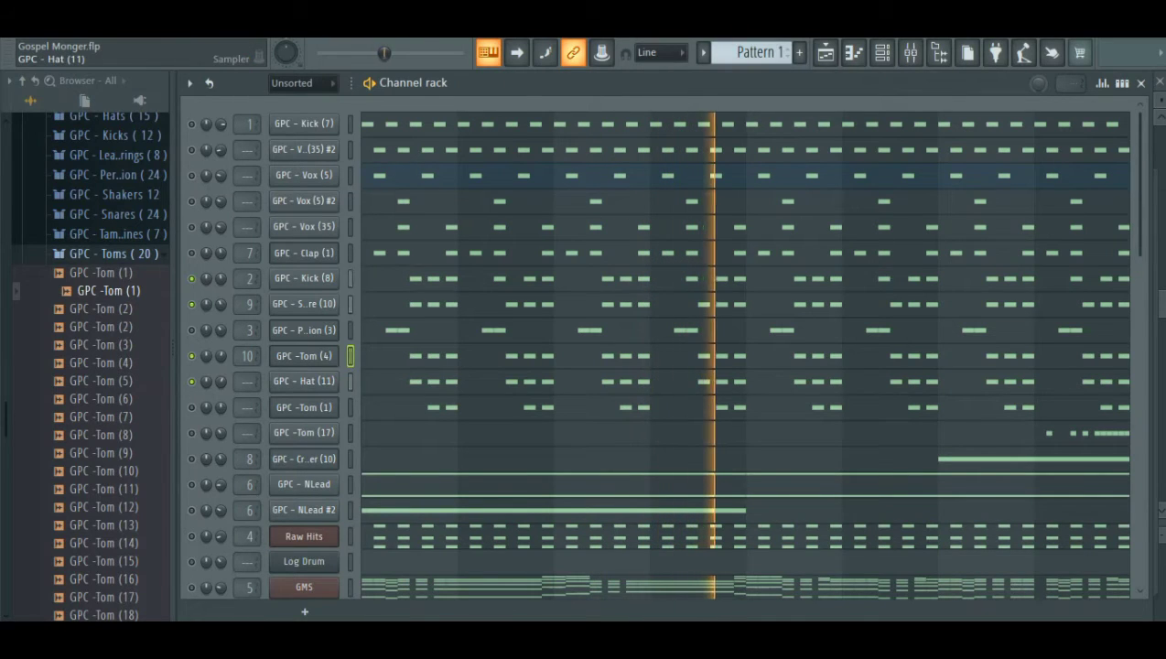
{"action": "left_click", "coordinate": [304, 381]}
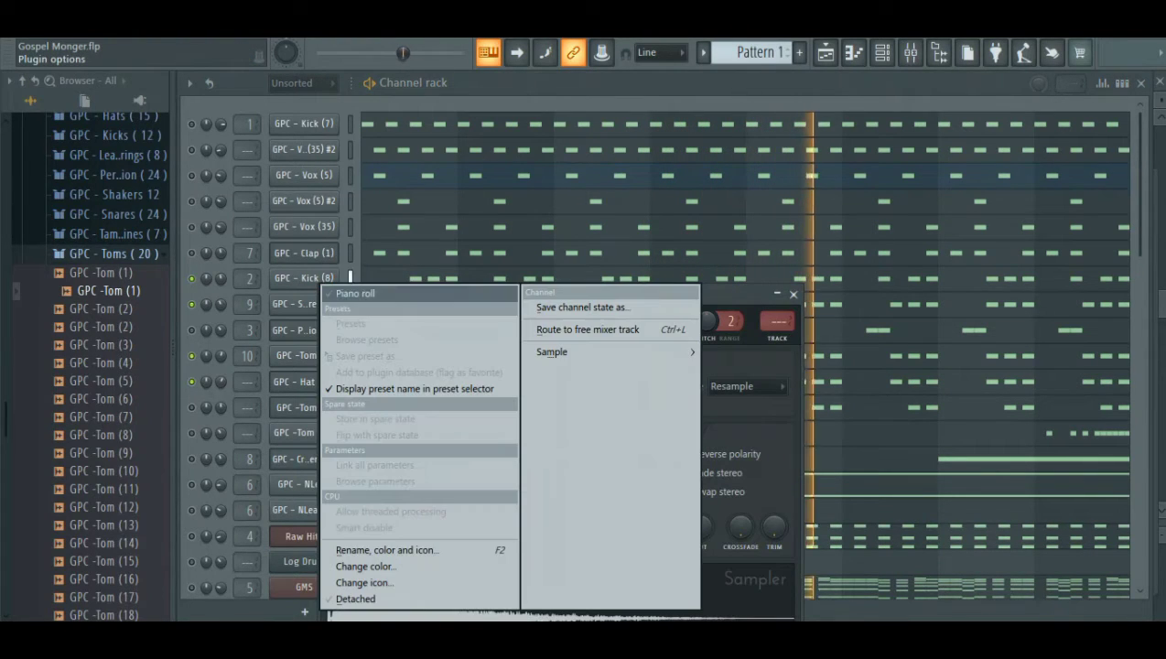
{"action": "left_click", "coordinate": [328, 293]}
{"action": "left_click", "coordinate": [587, 329]}
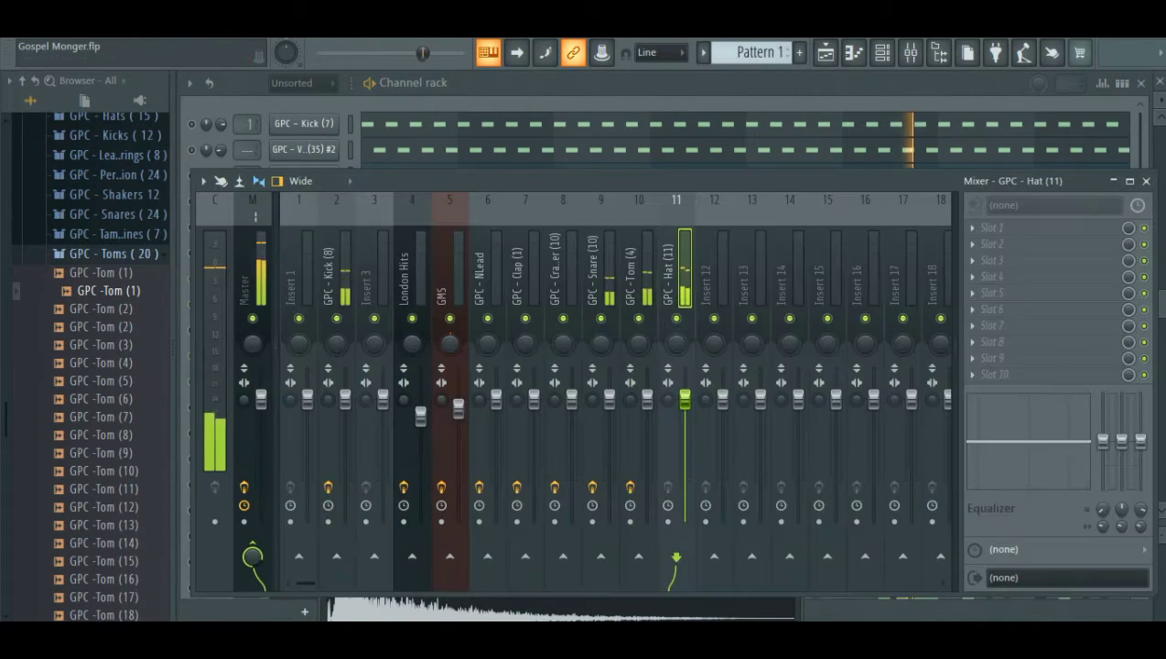
Lower the mixer volume faders of the GPC - Tom (4) and GPC - Kick (8) tracks
{"action": "left_click_drag", "start_coordinate": [647, 398], "coordinate": [647, 414]}
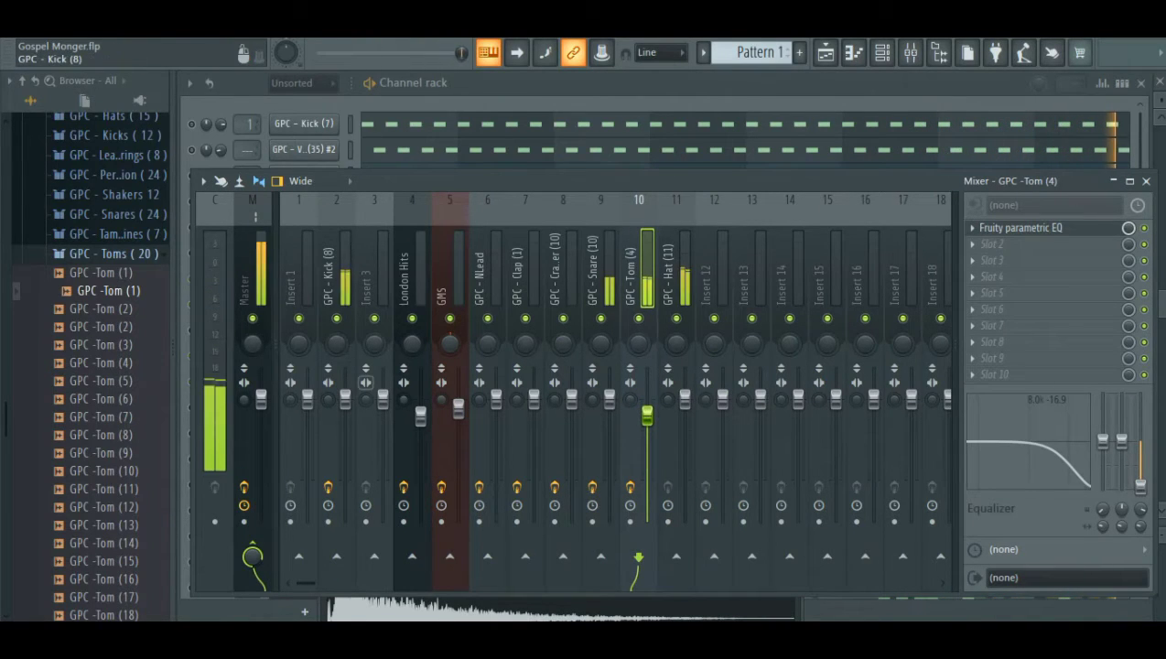
{"action": "left_click_drag", "start_coordinate": [345, 398], "coordinate": [345, 419]}
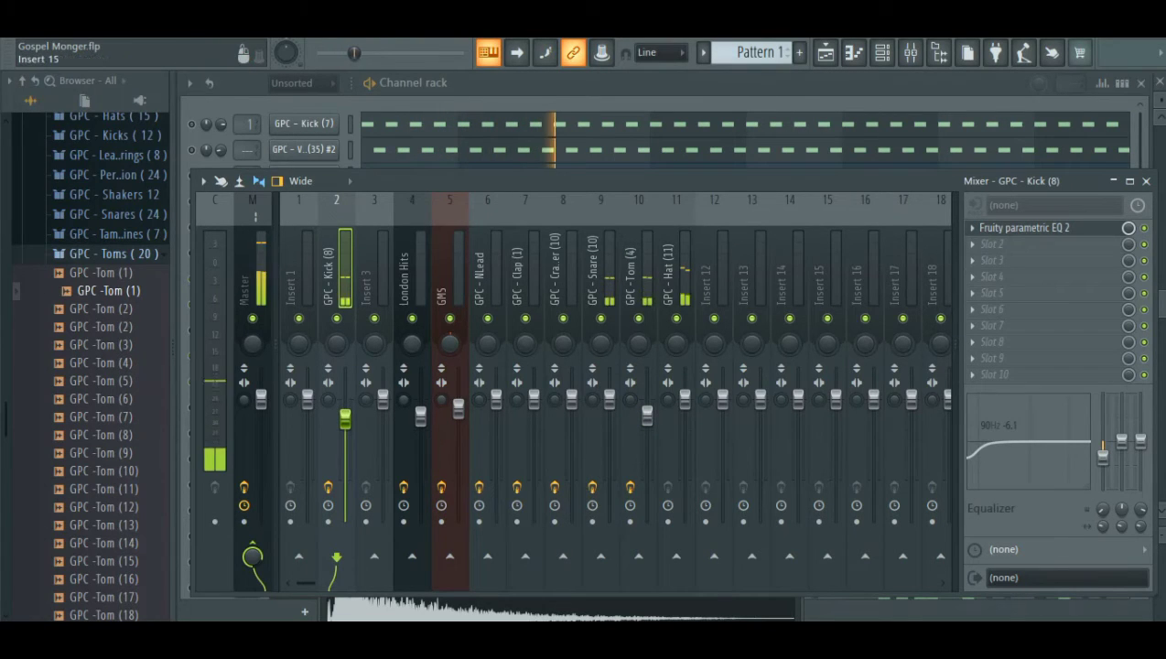
Equalize the GPC - Hat (11) track with Fruity Parametric EQ and a -10.6 dB track high shelf, and pan it slightly right
{"action": "left_click", "coordinate": [672, 275]}
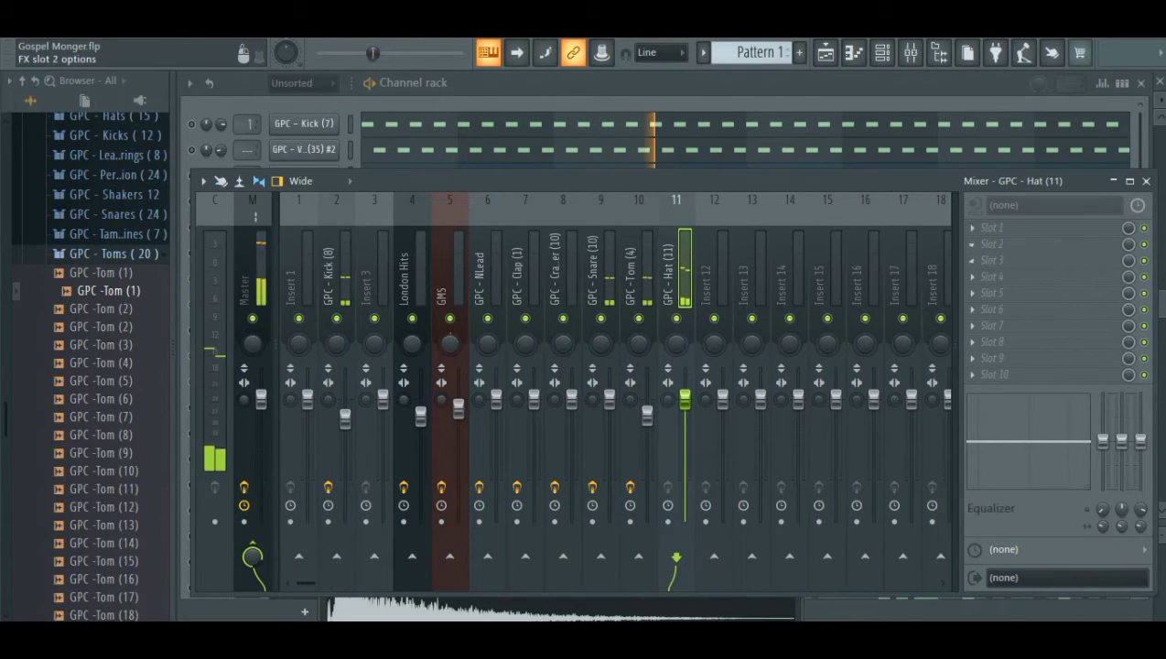
{"action": "left_click", "coordinate": [979, 228]}
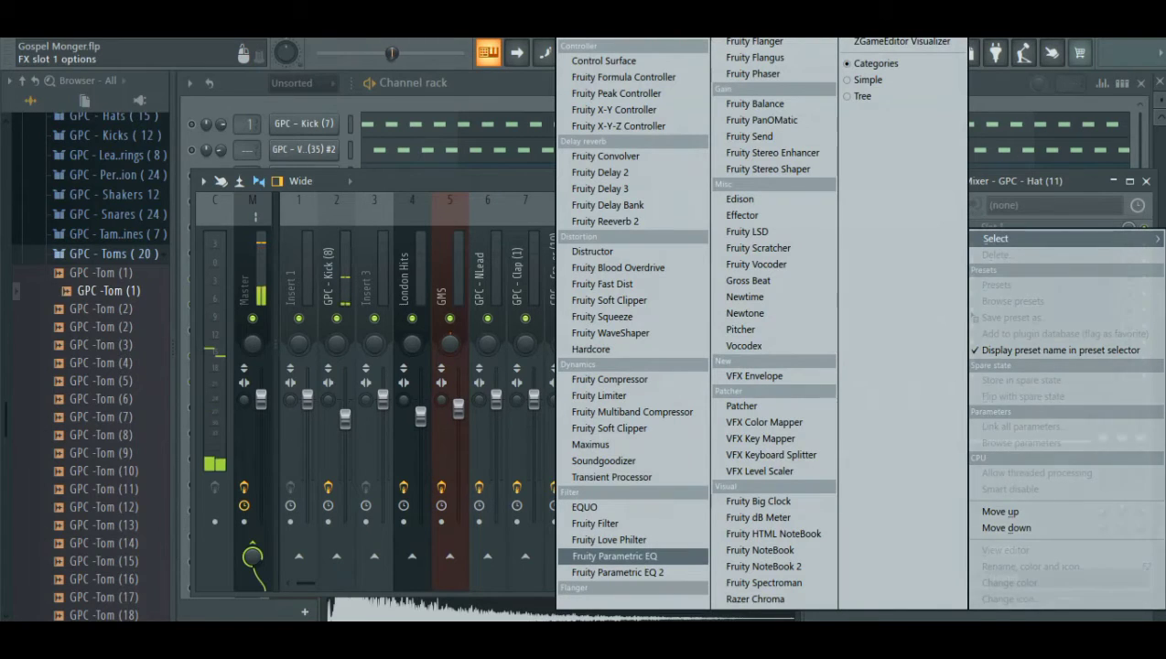
{"action": "left_click", "coordinate": [622, 556]}
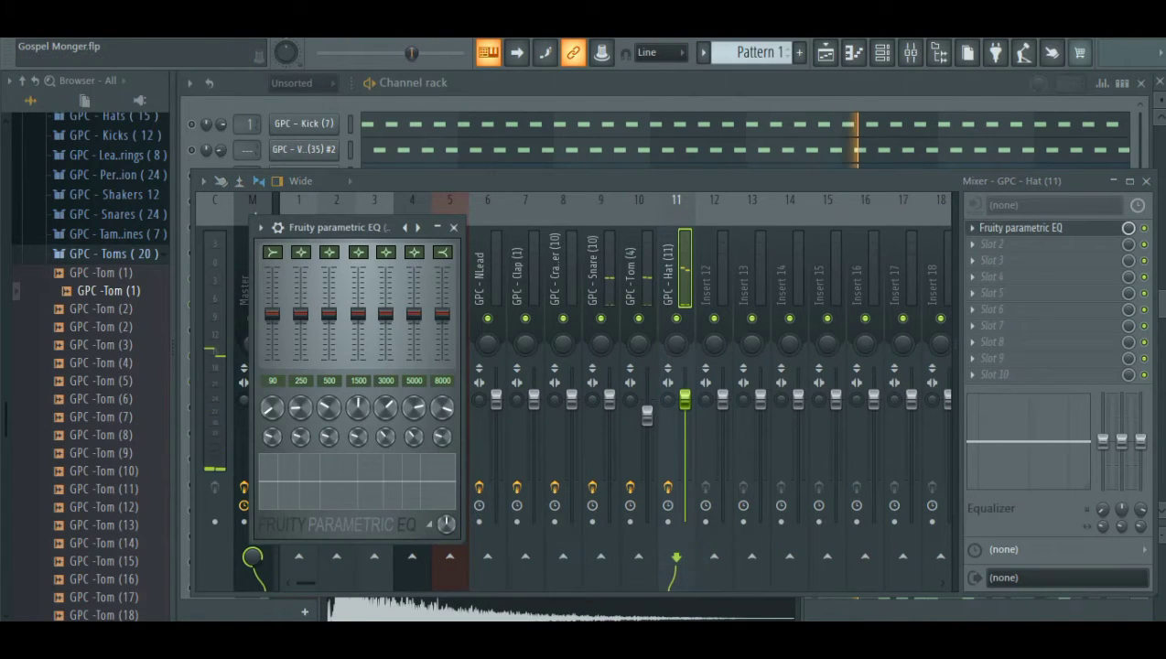
{"action": "left_click_drag", "start_coordinate": [442, 314], "coordinate": [441, 356]}
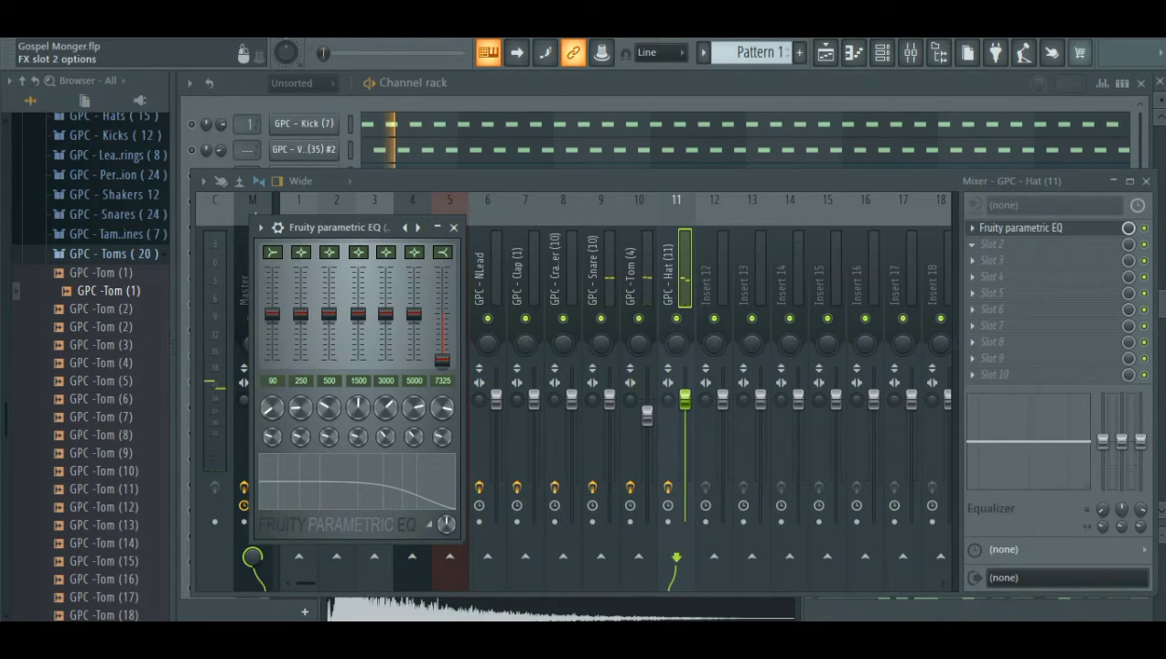
{"action": "left_click_drag", "start_coordinate": [1140, 441], "coordinate": [1140, 469]}
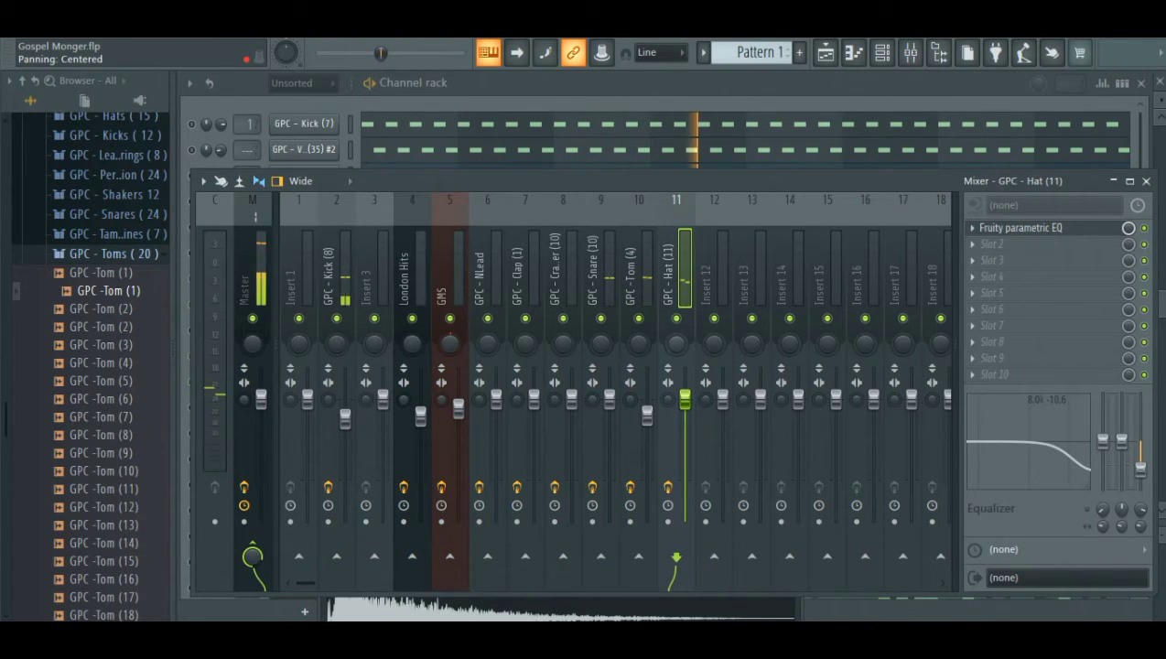
{"action": "left_click_drag", "start_coordinate": [676, 344], "coordinate": [676, 335]}
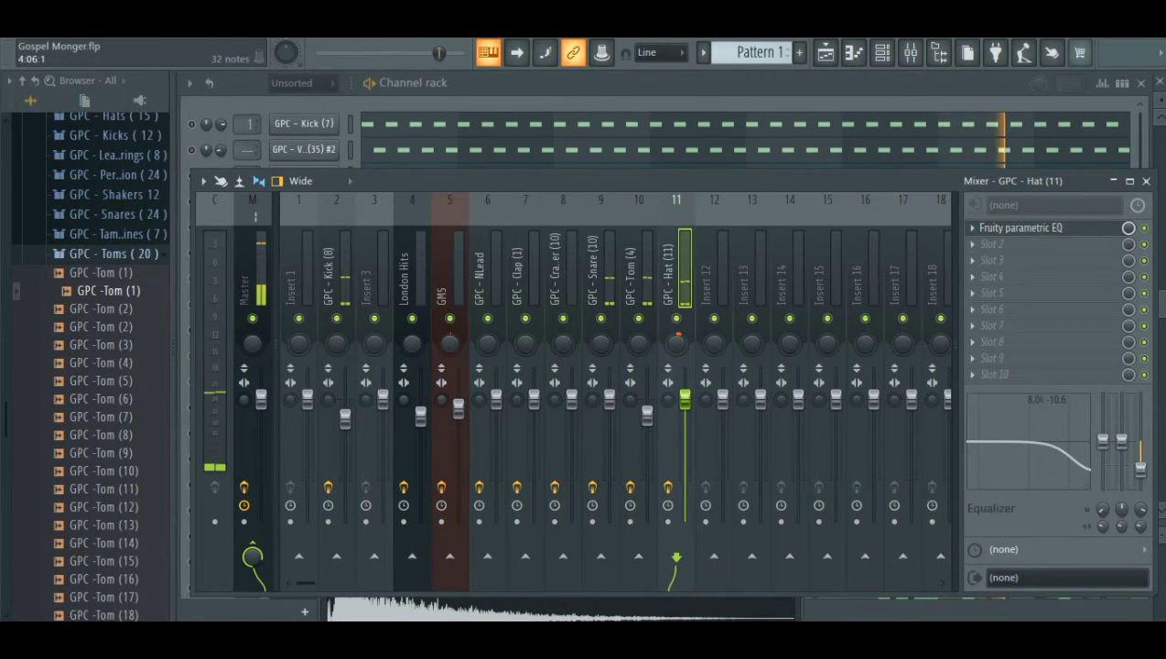
Open the GPC - Tom (1) channel's settings and route it to a free mixer track
{"action": "left_click", "coordinate": [651, 110]}
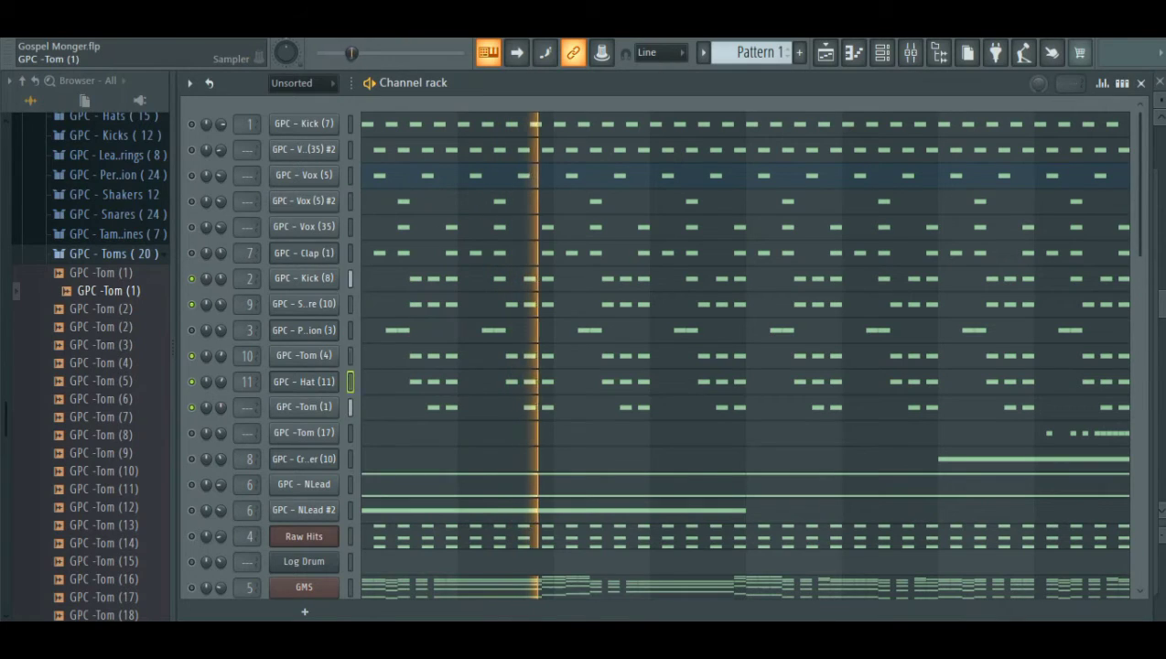
{"action": "left_click", "coordinate": [304, 407]}
{"action": "left_click", "coordinate": [349, 316]}
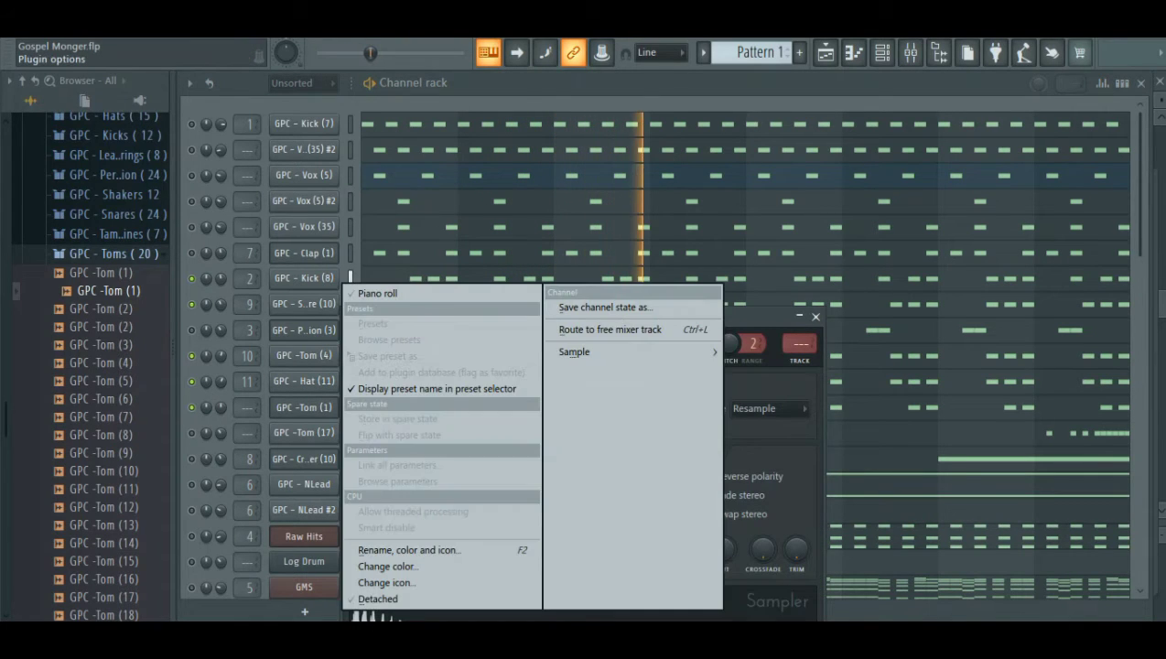
{"action": "left_click", "coordinate": [612, 328]}
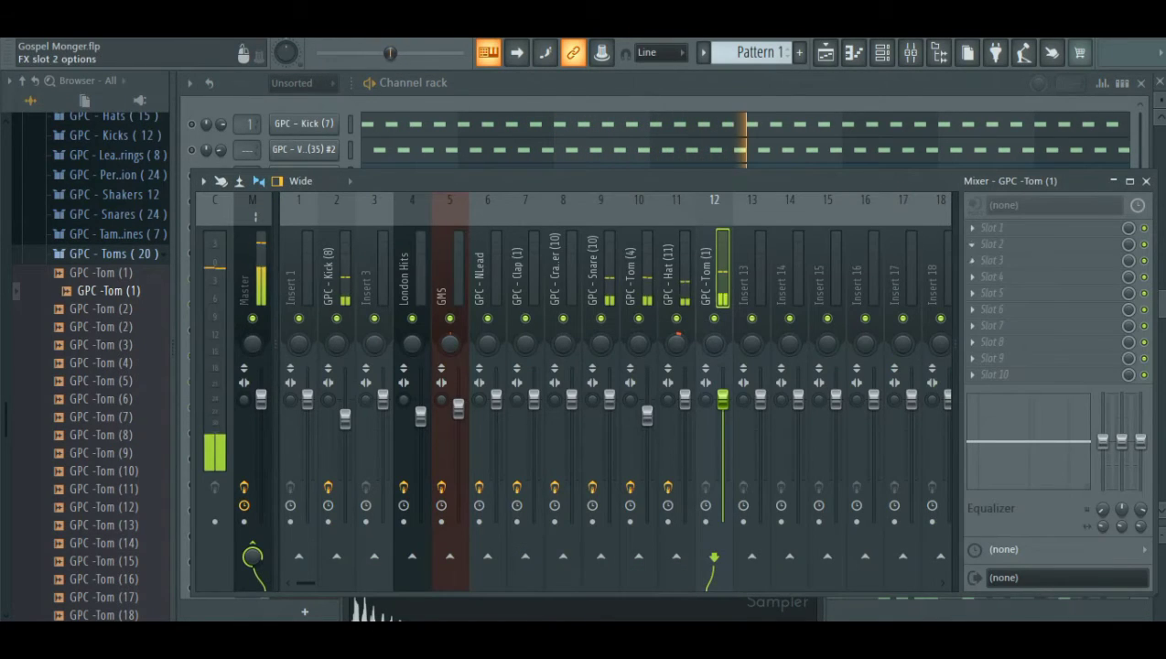
Equalize the GPC - Tom (1) track with a 6302 Hz Fruity Parametric EQ high cut and a -18.0 dB track high shelf, and lower its fader
{"action": "left_click", "coordinate": [971, 227]}
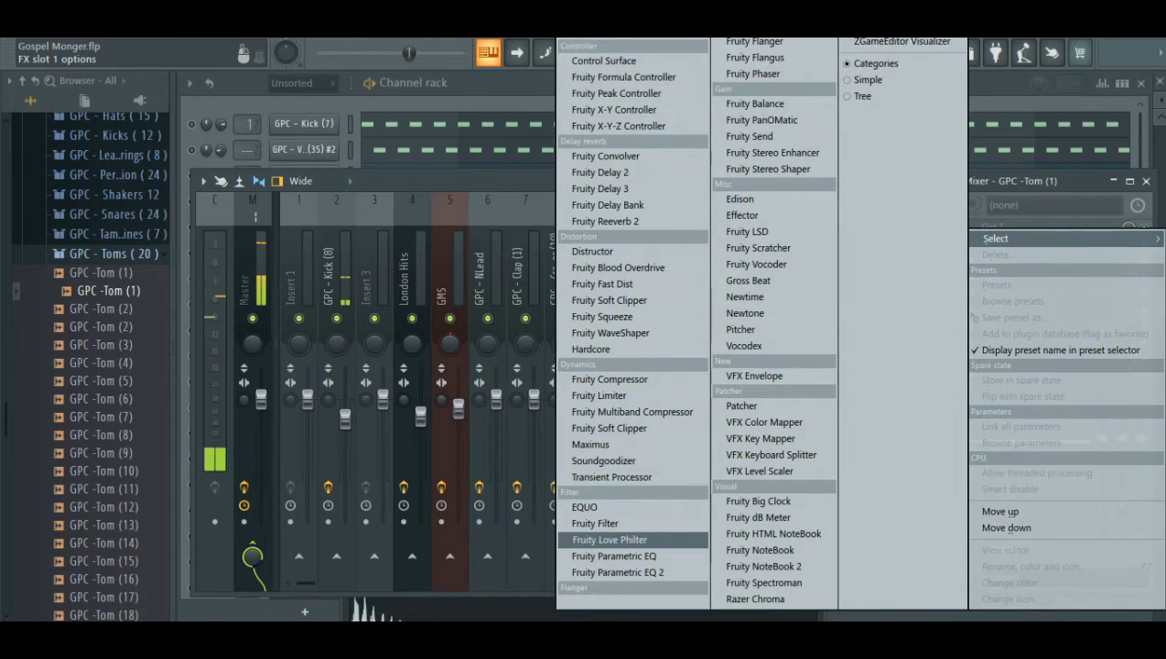
{"action": "left_click", "coordinate": [614, 555]}
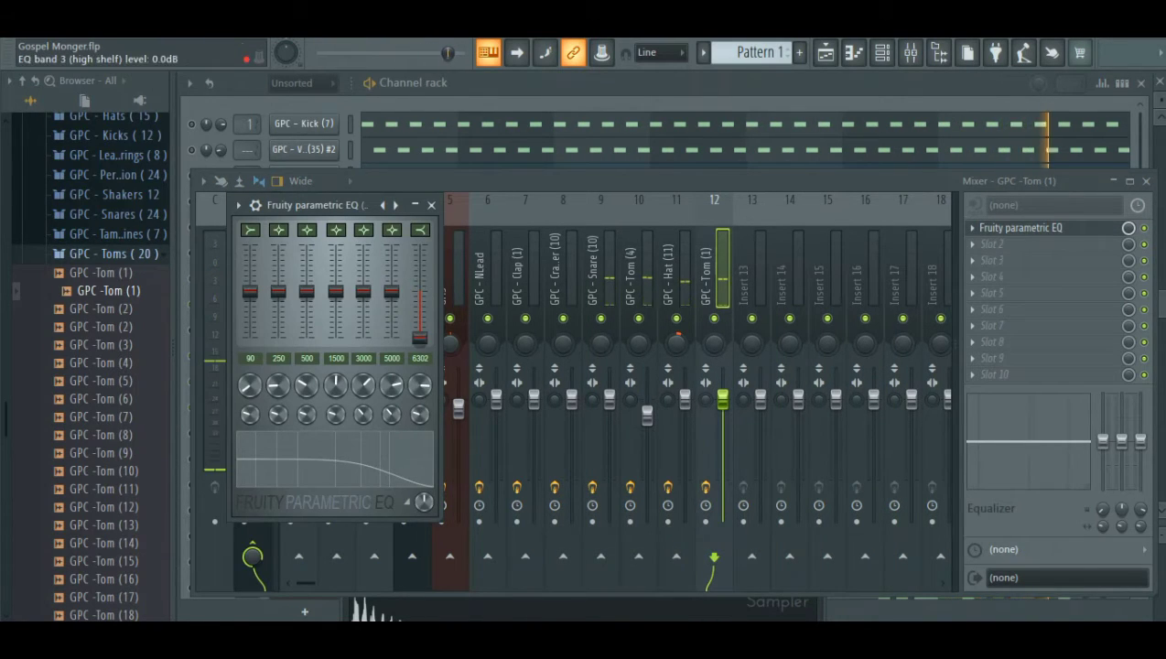
{"action": "left_click_drag", "start_coordinate": [1140, 440], "coordinate": [1140, 471]}
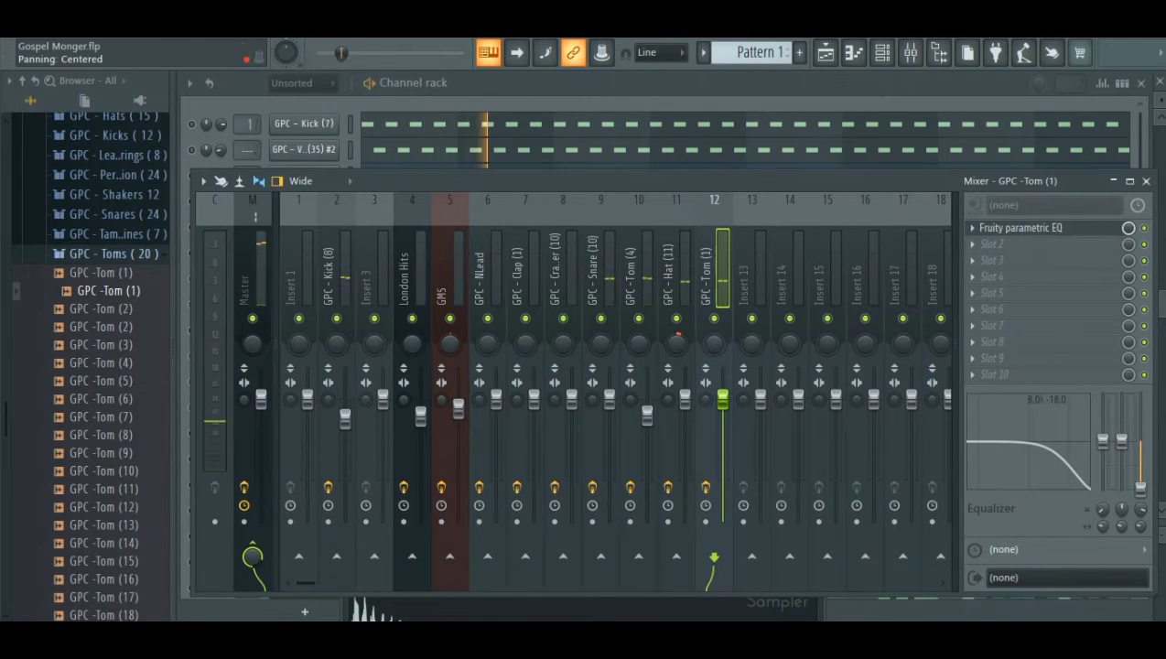
{"action": "left_click_drag", "start_coordinate": [723, 399], "coordinate": [723, 424]}
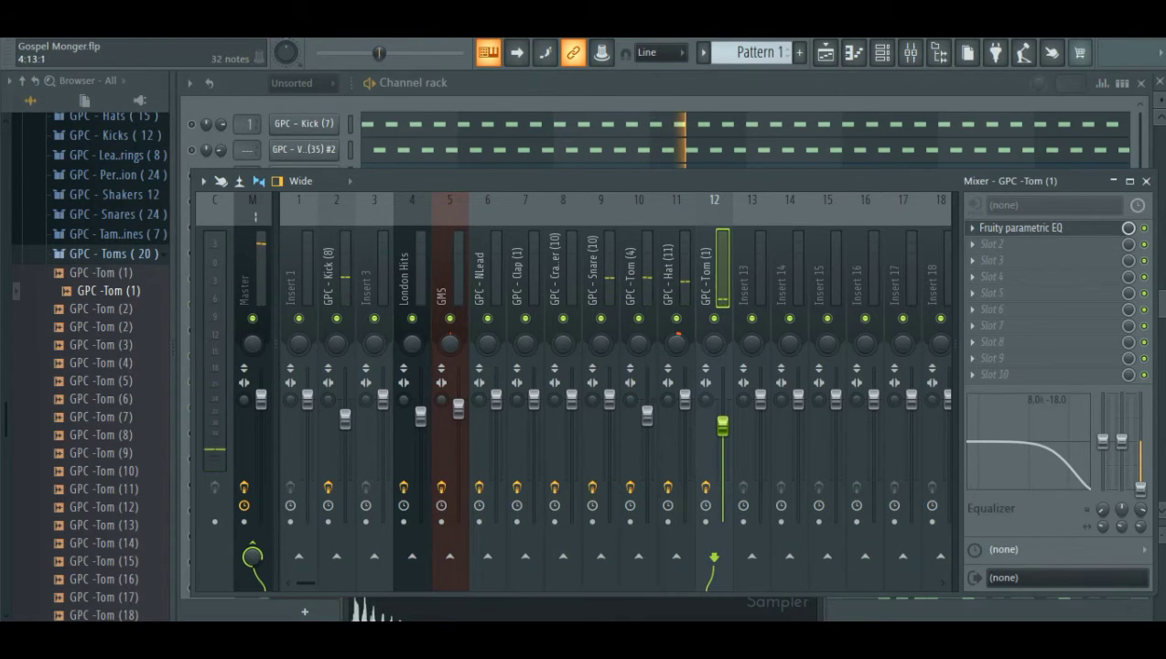
Unmute the GPC - Percussion (3) channel and route it to a free mixer track
{"action": "left_click", "coordinate": [722, 101]}
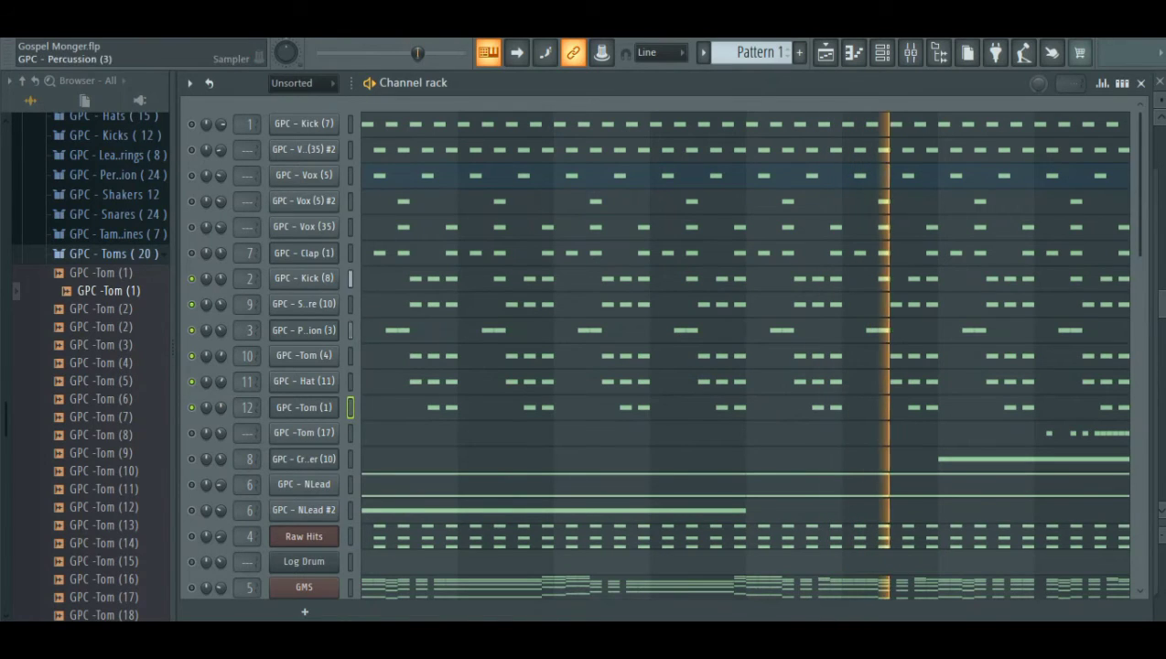
{"action": "left_click", "coordinate": [303, 330]}
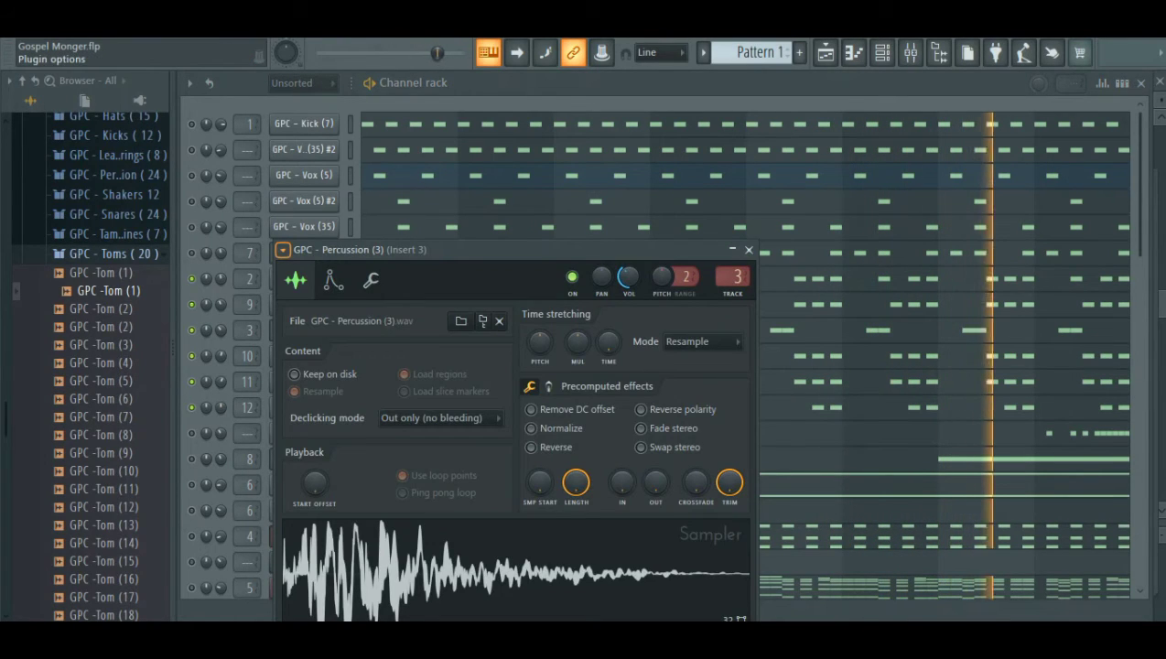
{"action": "left_click", "coordinate": [283, 248]}
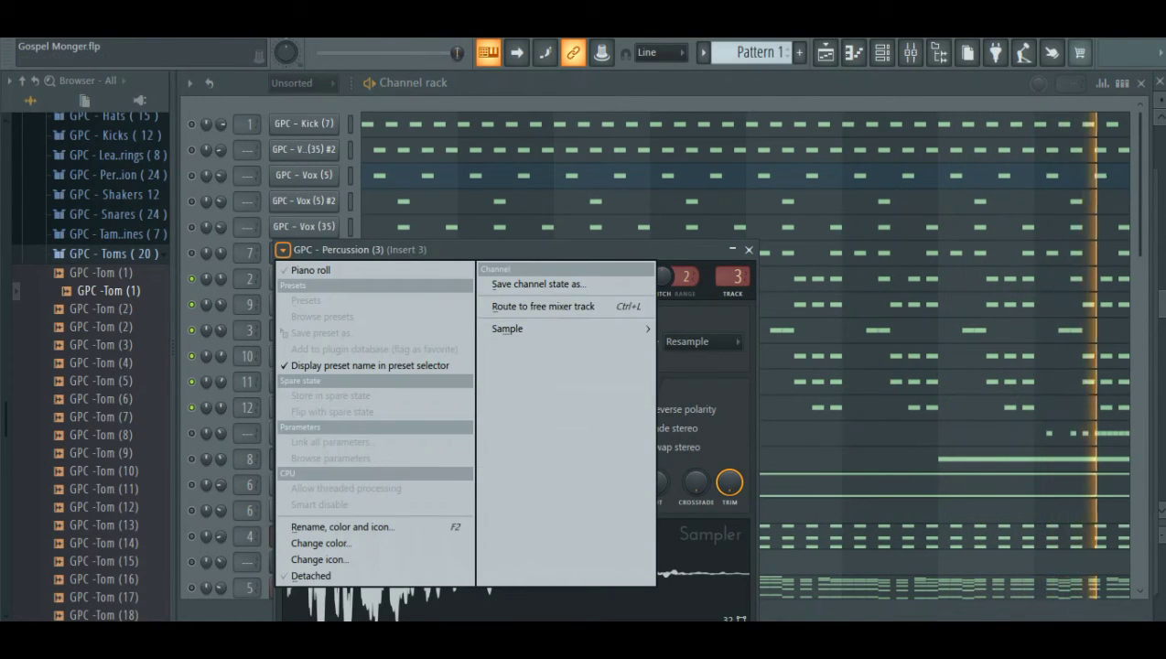
{"action": "left_click", "coordinate": [542, 306]}
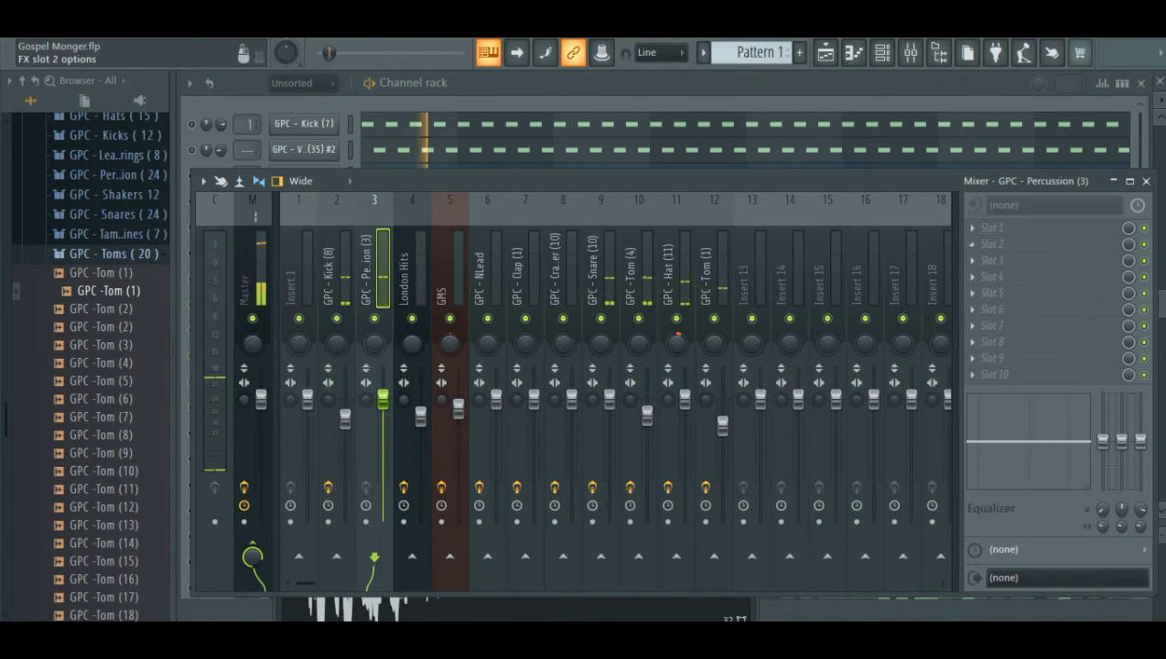
Equalize the GPC - Percussion (3) track with a 7655 Hz Fruity Parametric EQ high cut and a -15.6 dB track high shelf
{"action": "left_click", "coordinate": [972, 228]}
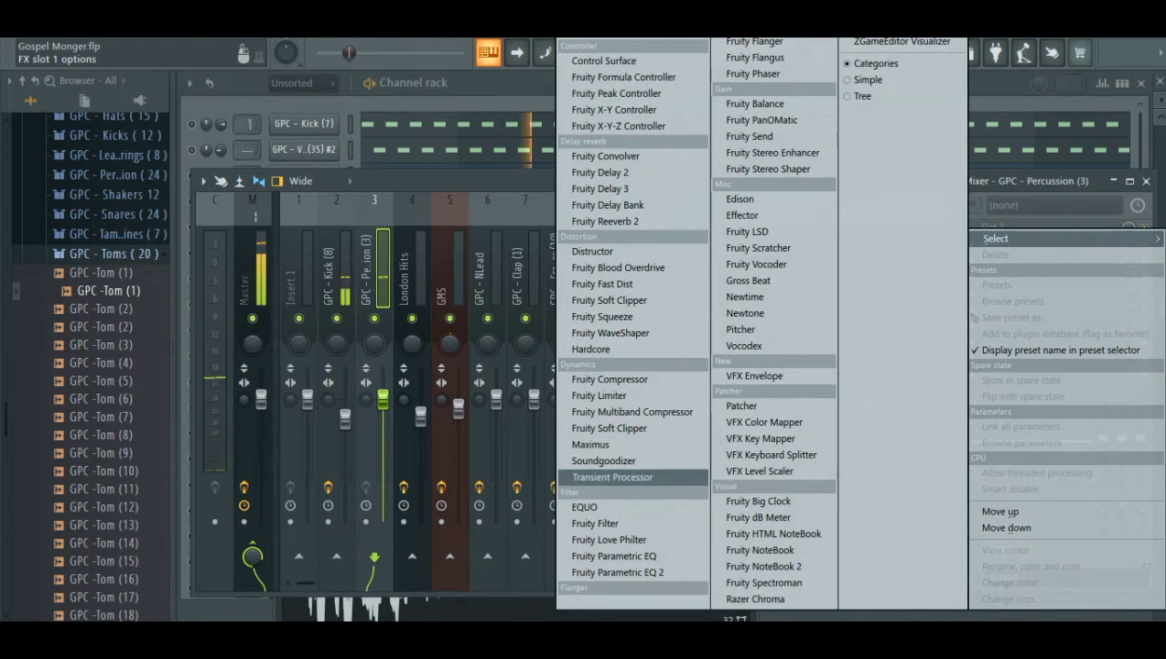
{"action": "left_click", "coordinate": [614, 556]}
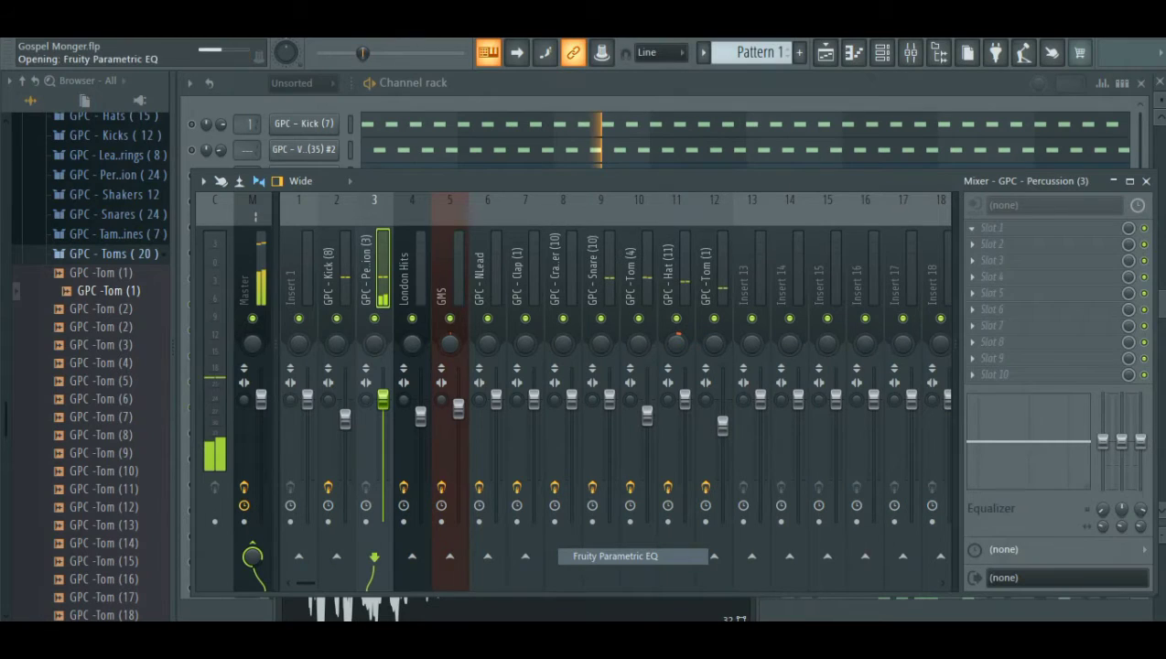
{"action": "left_click_drag", "start_coordinate": [384, 414], "coordinate": [380, 440]}
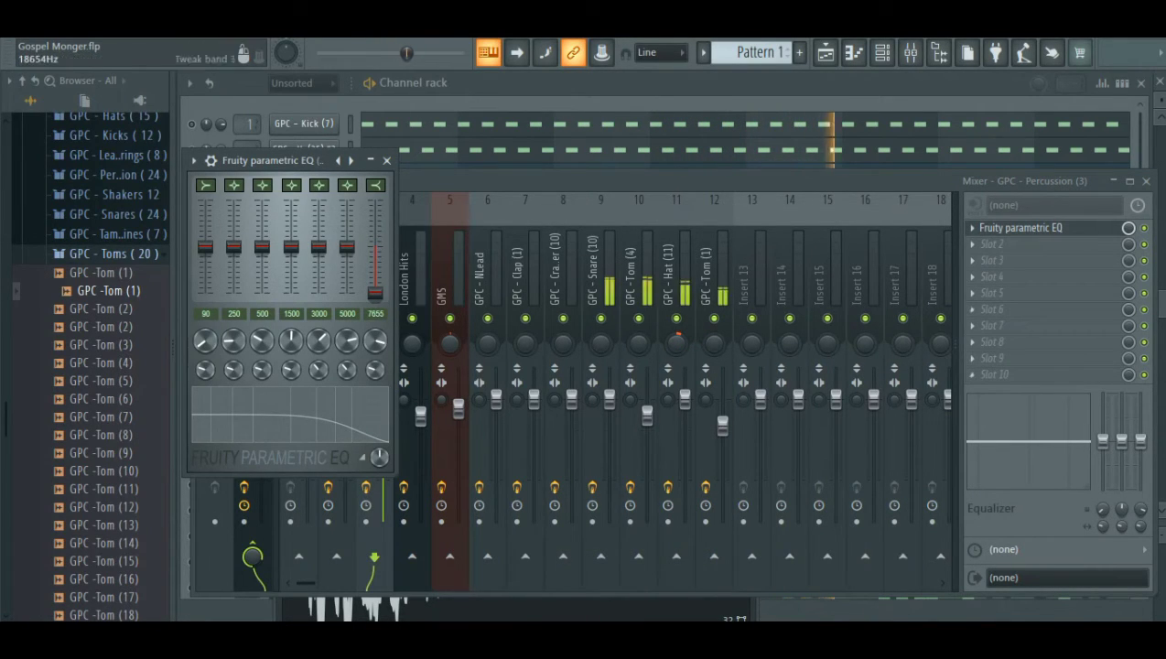
{"action": "left_click_drag", "start_coordinate": [1140, 441], "coordinate": [1140, 463]}
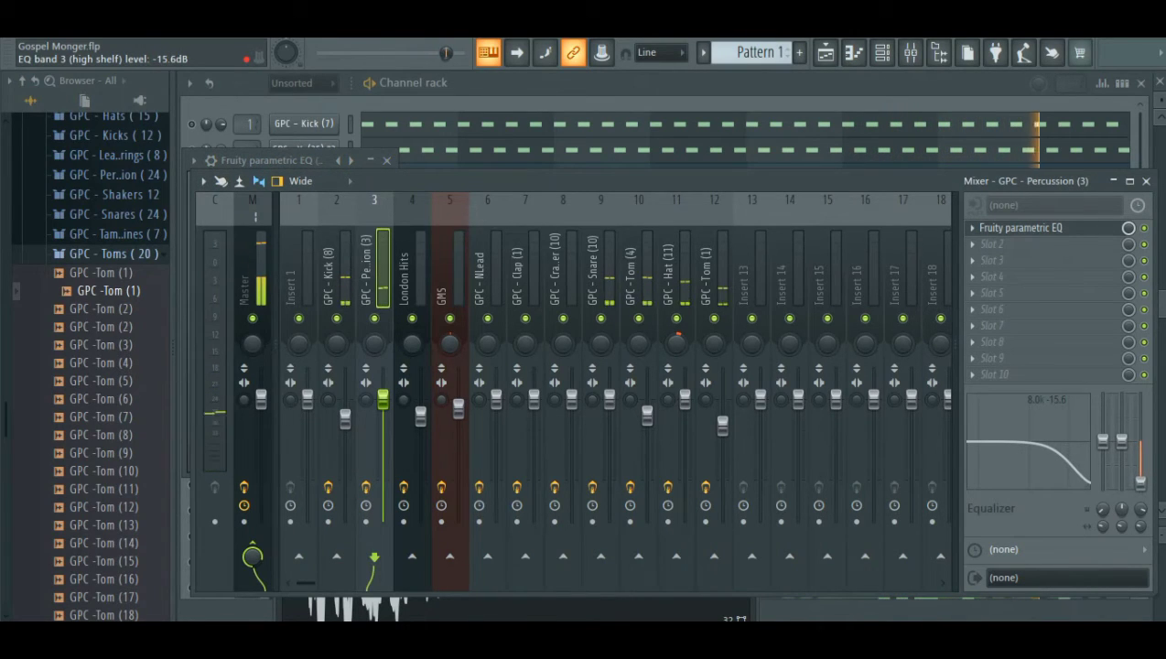
Unmute GPC - Clap (1) and set its track equalizer to a -18.0 dB high shelf and a -7.4 dB mid band at 1.5 kHz
{"action": "key", "text": "F6"}
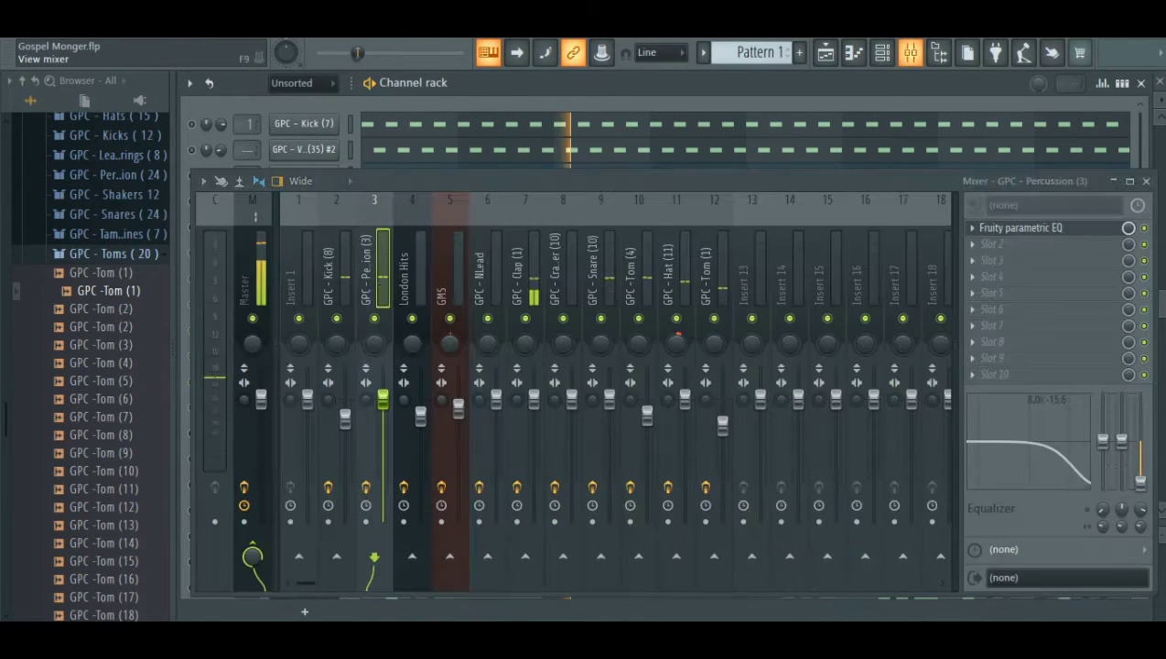
{"action": "key", "text": "F9"}
{"action": "left_click", "coordinate": [525, 274]}
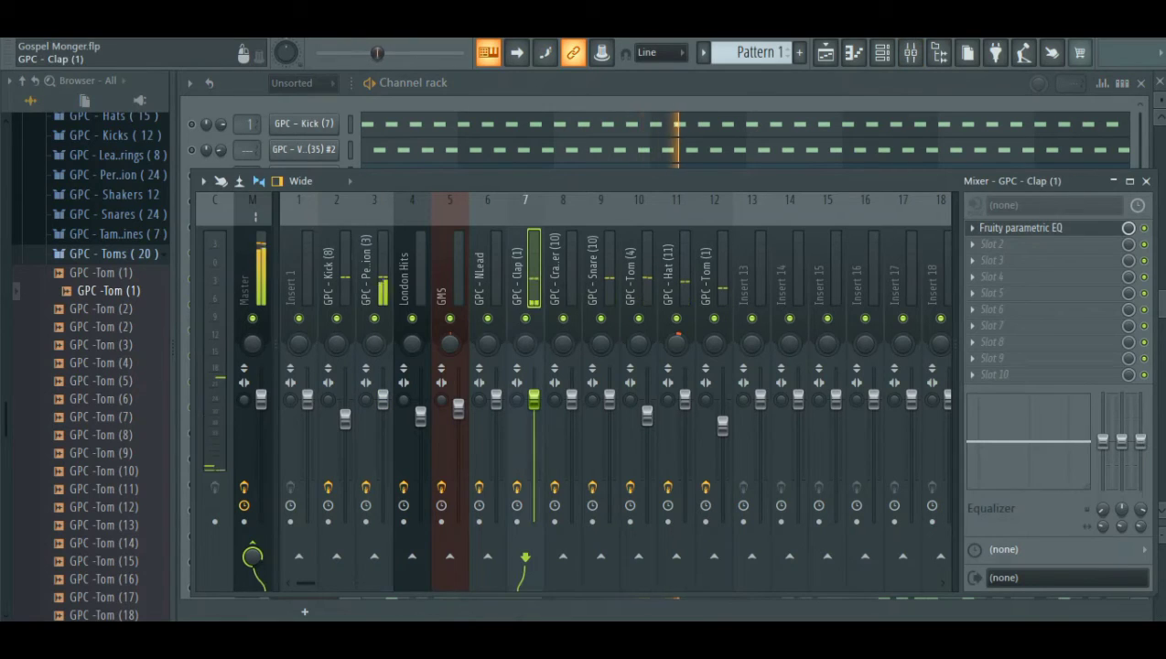
{"action": "left_click_drag", "start_coordinate": [1140, 440], "coordinate": [1140, 487]}
{"action": "left_click_drag", "start_coordinate": [1121, 440], "coordinate": [1121, 449]}
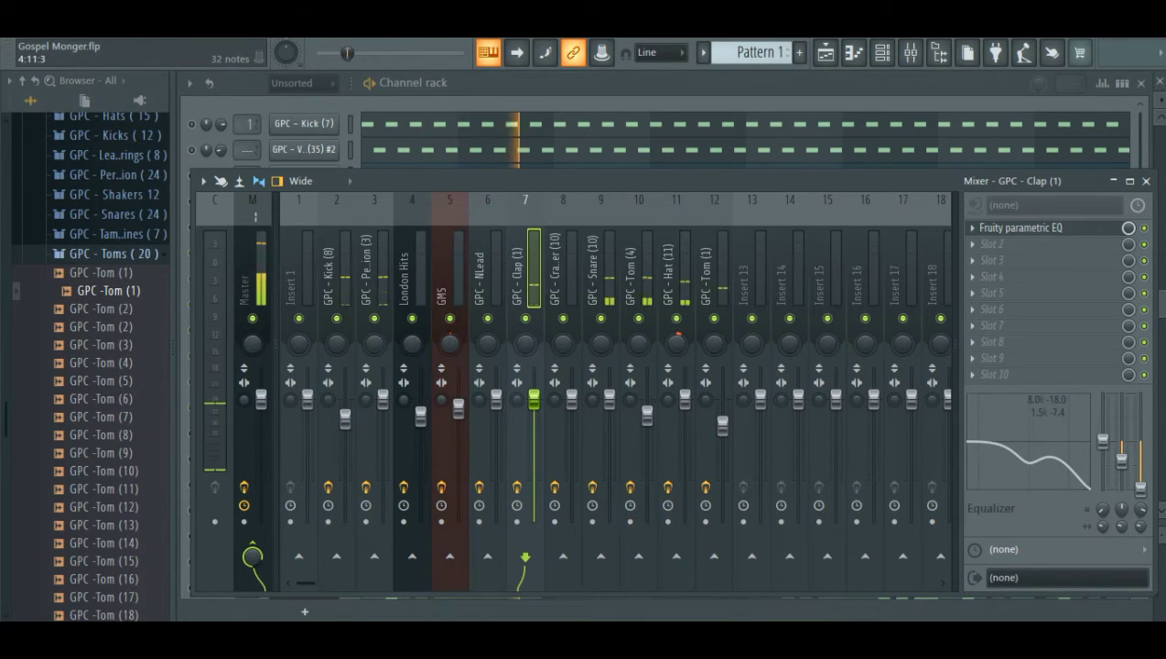
Unmute the GPC - Vox (35) #2 channel and set its channel volume to about 24%
{"action": "key", "text": "F9"}
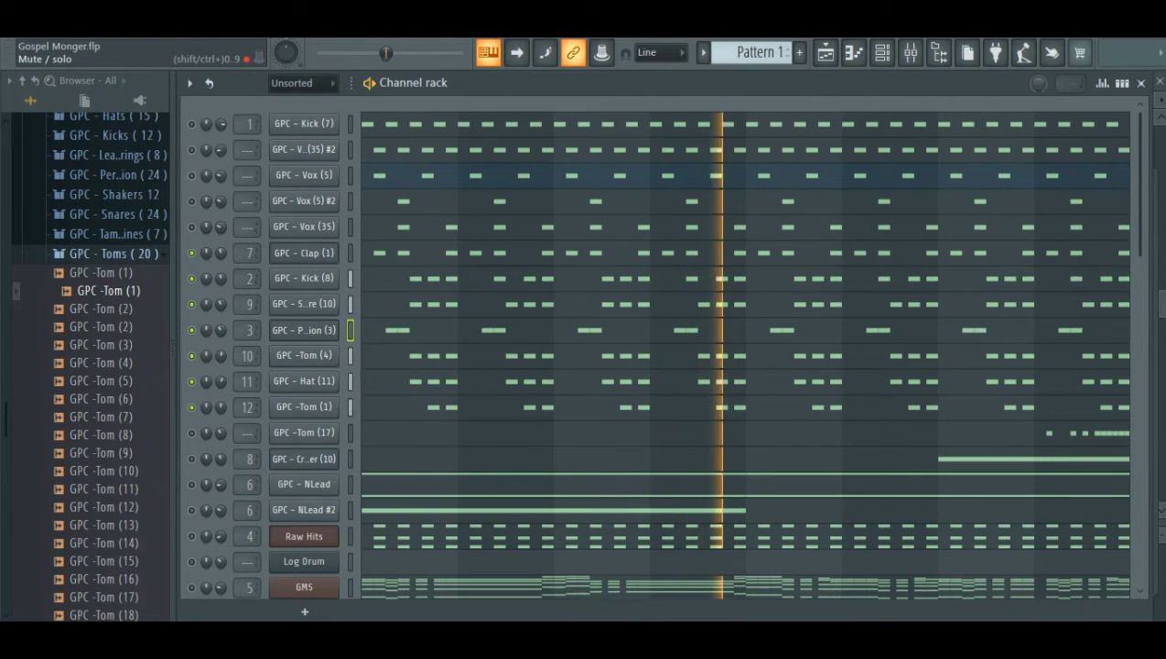
{"action": "left_click_drag", "start_coordinate": [221, 150], "coordinate": [220, 142]}
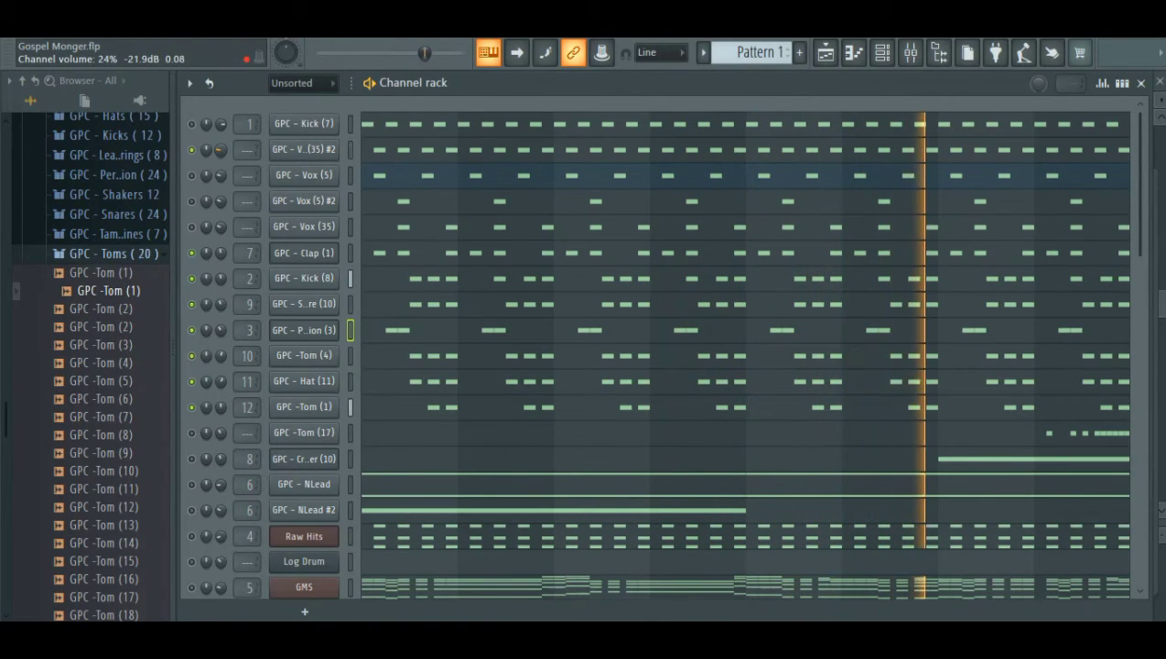
Route GPC - Vox (35) #2 to a free mixer track and equalize it with Fruity Parametric EQ and a -18.0 dB track high shelf
{"action": "left_click", "coordinate": [304, 149]}
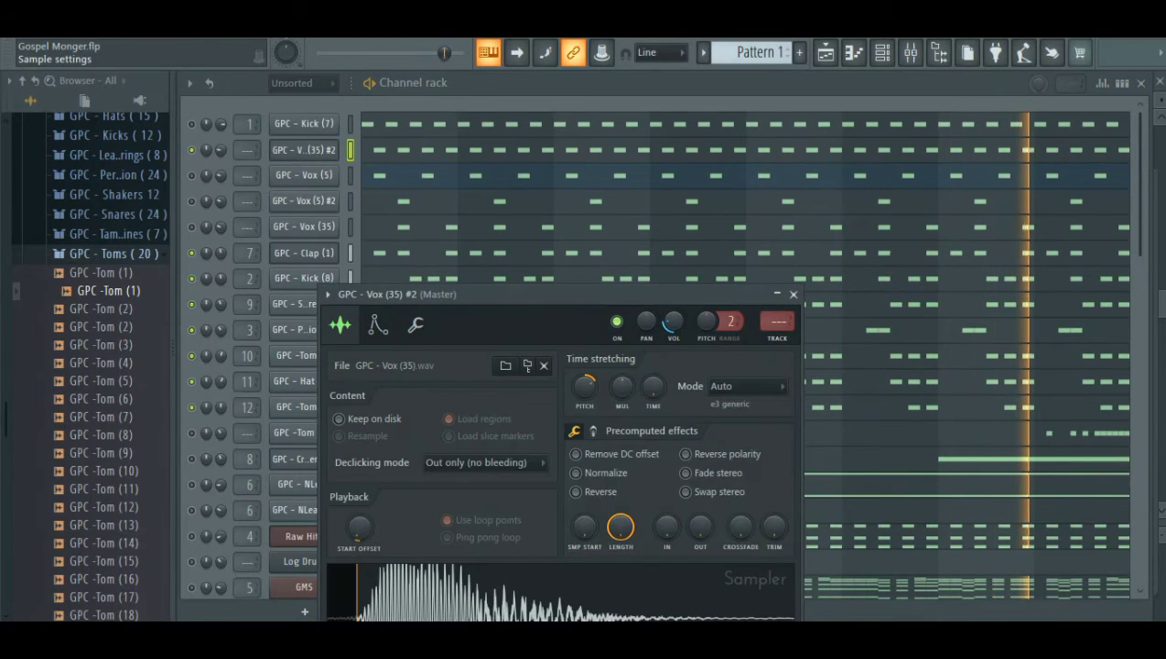
{"action": "left_click", "coordinate": [326, 293]}
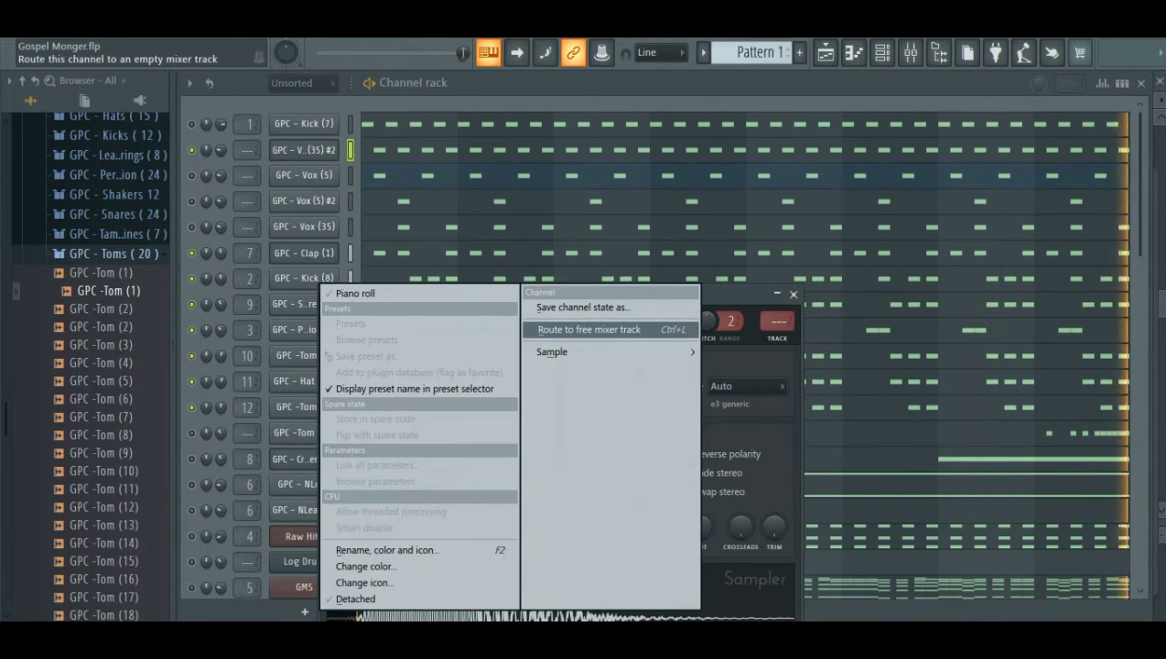
{"action": "left_click", "coordinate": [588, 329]}
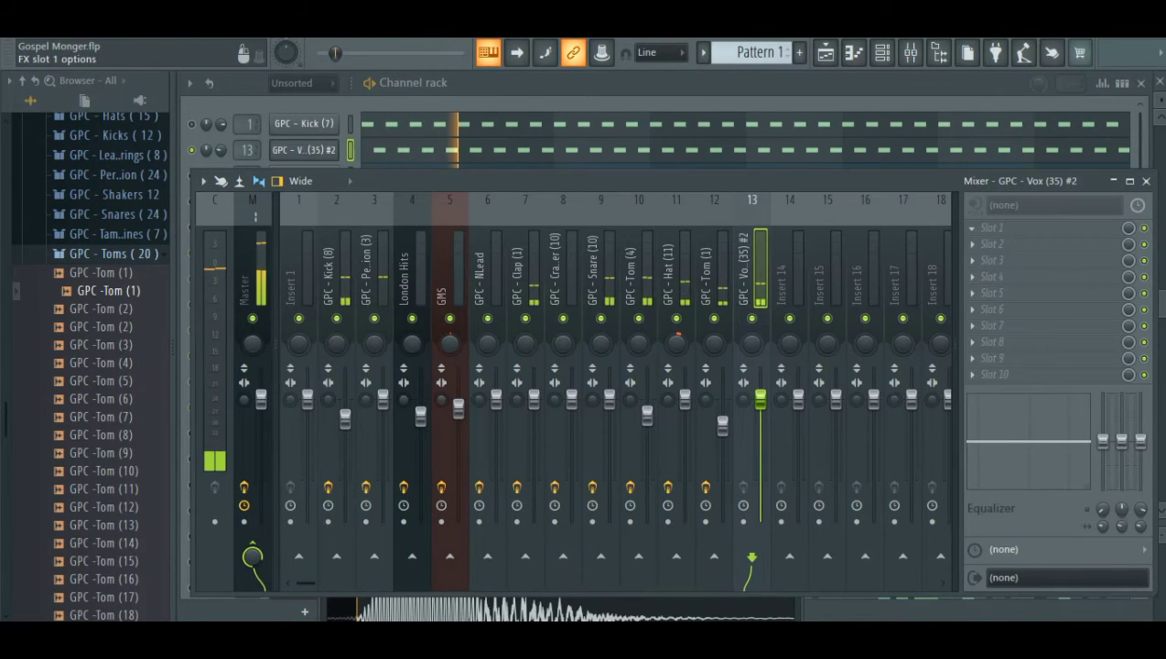
{"action": "left_click", "coordinate": [991, 227]}
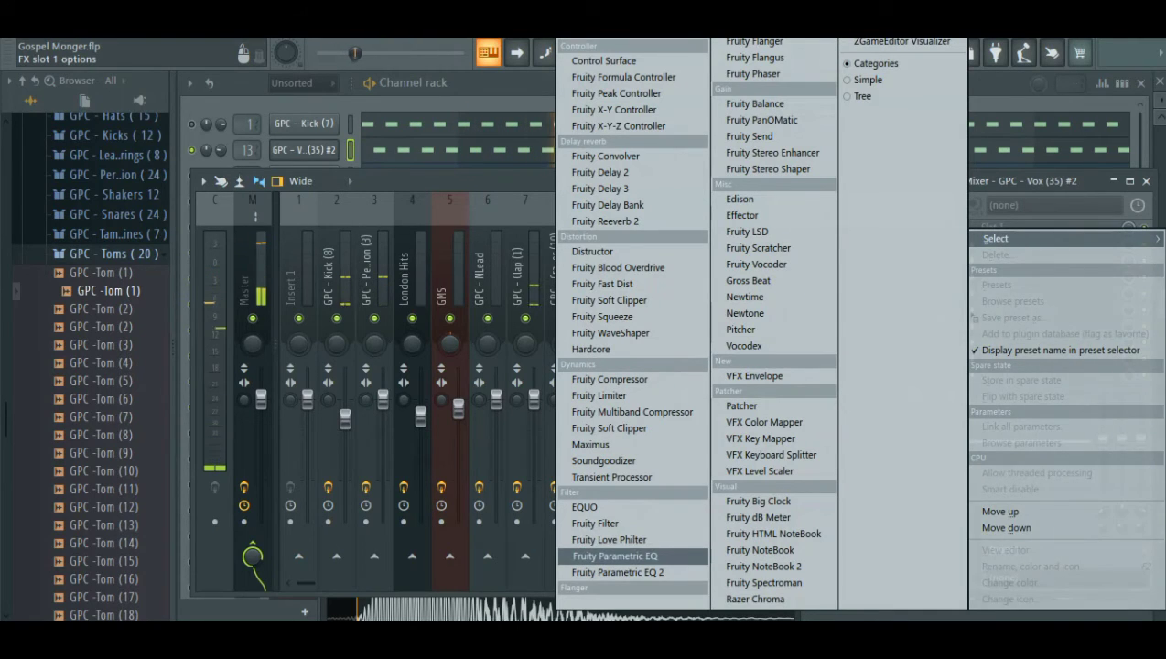
{"action": "left_click", "coordinate": [615, 556]}
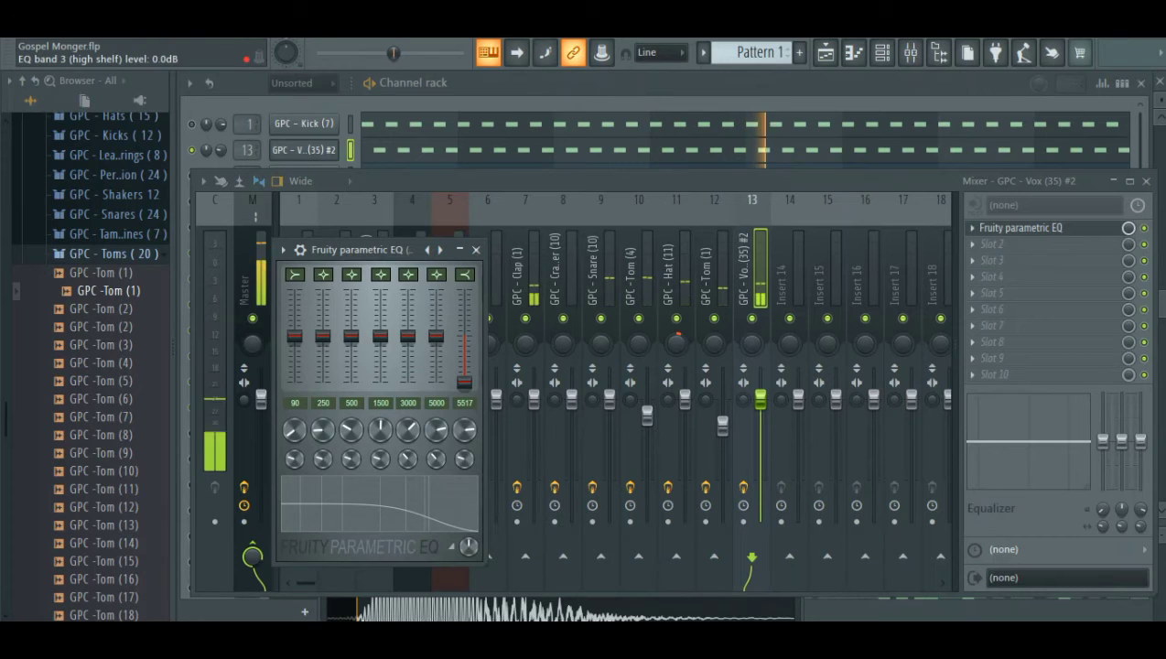
{"action": "key", "text": "Escape"}
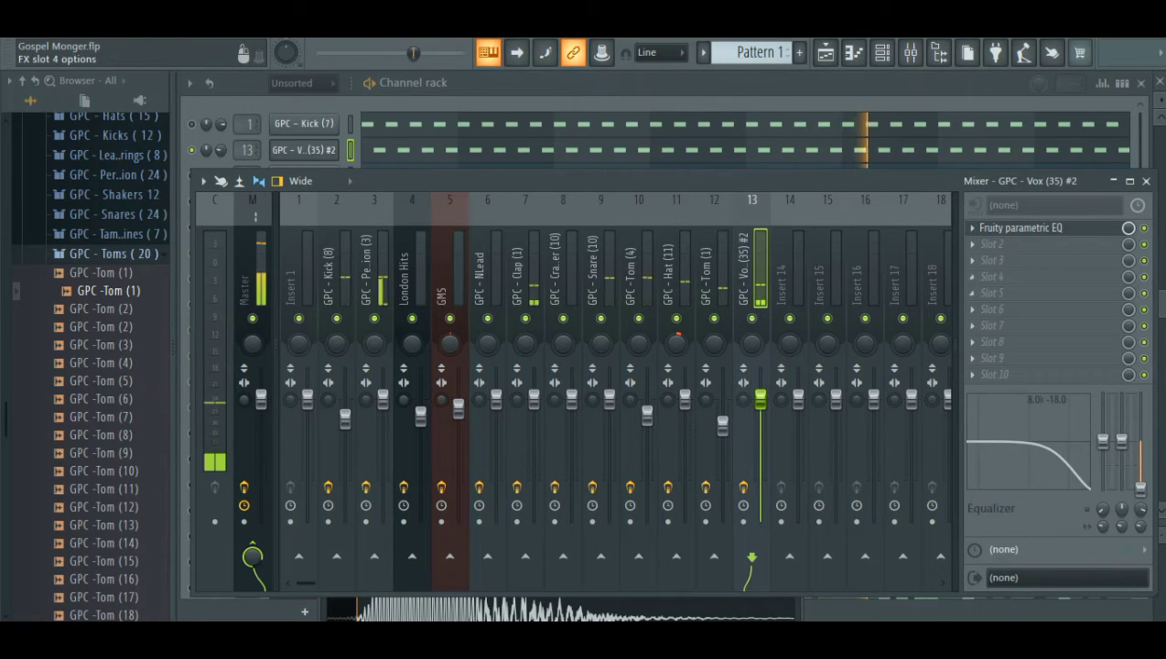
Load Fruity Parametric EQ 2 into effect slot 2 of the GPC - Vox (35) #2 mixer track
{"action": "left_click", "coordinate": [988, 243]}
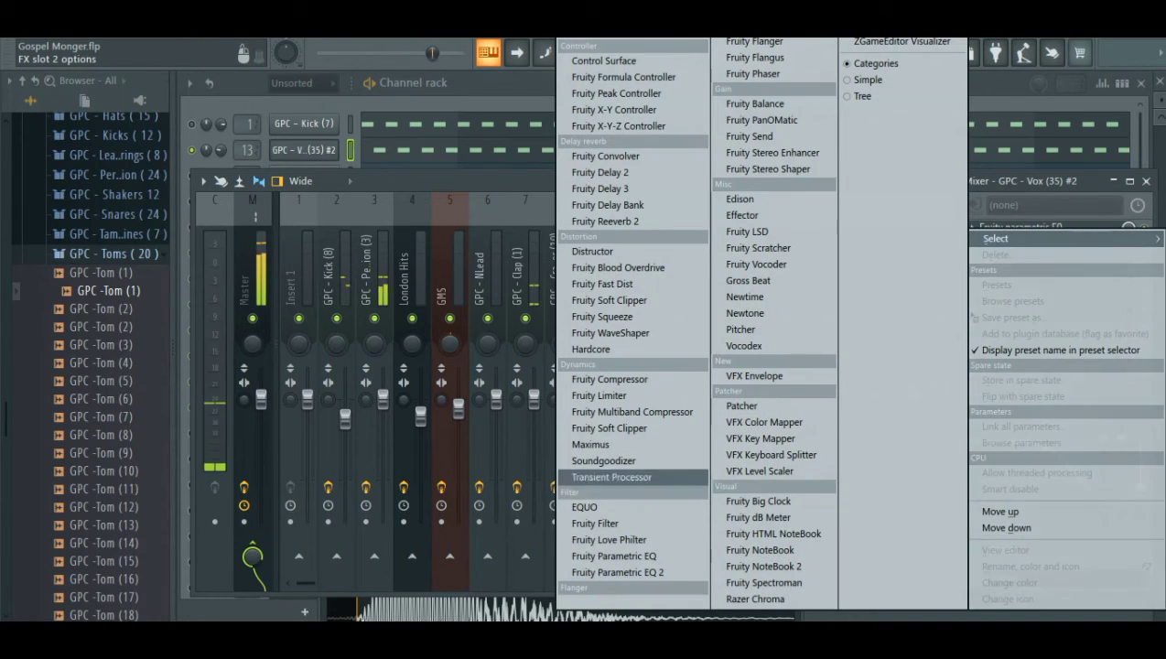
{"action": "left_click", "coordinate": [618, 572]}
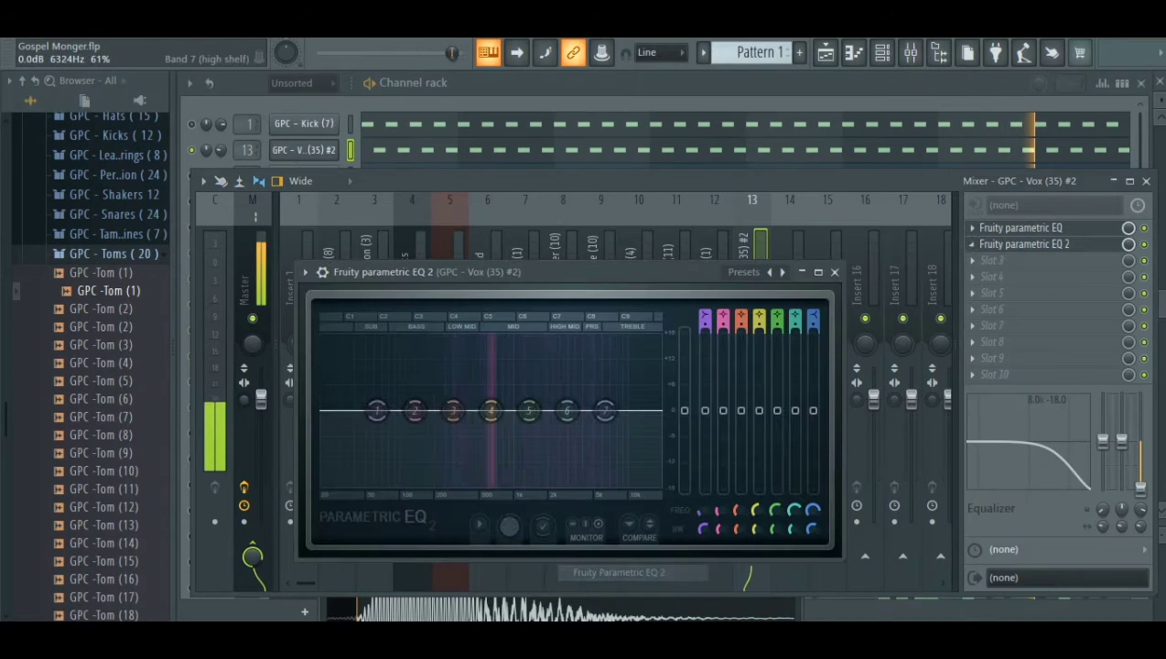
Try the Vocal Presence preset in Parametric EQ 2 and deepen its band 2 low-mid cut
{"action": "left_click", "coordinate": [743, 271]}
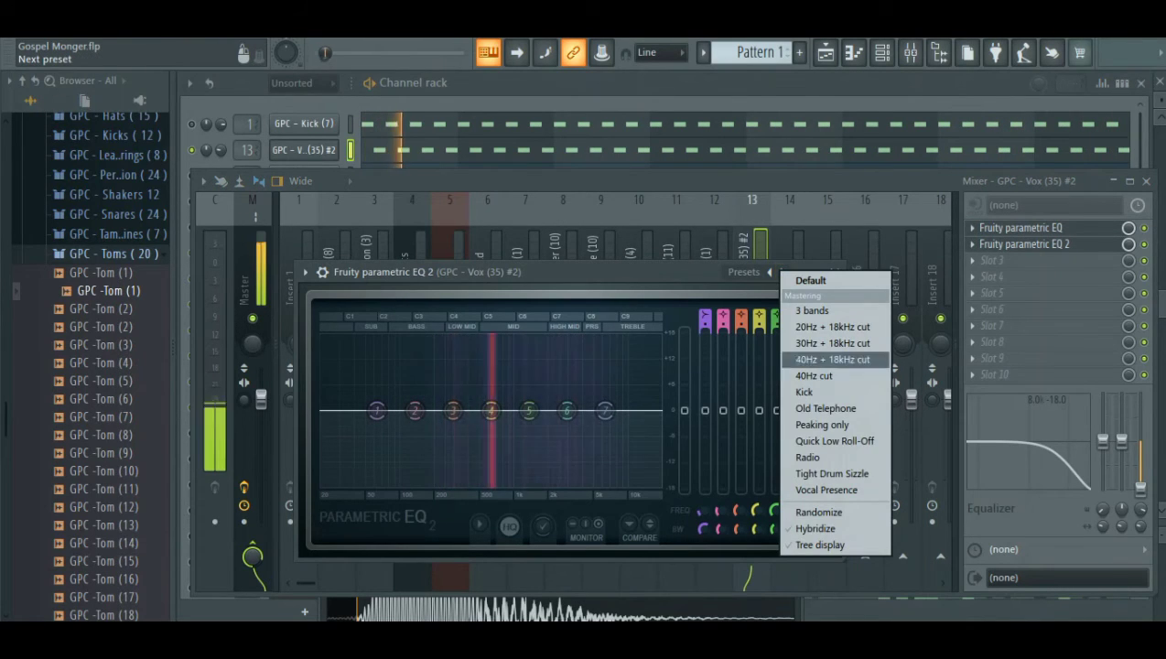
{"action": "left_click", "coordinate": [827, 490]}
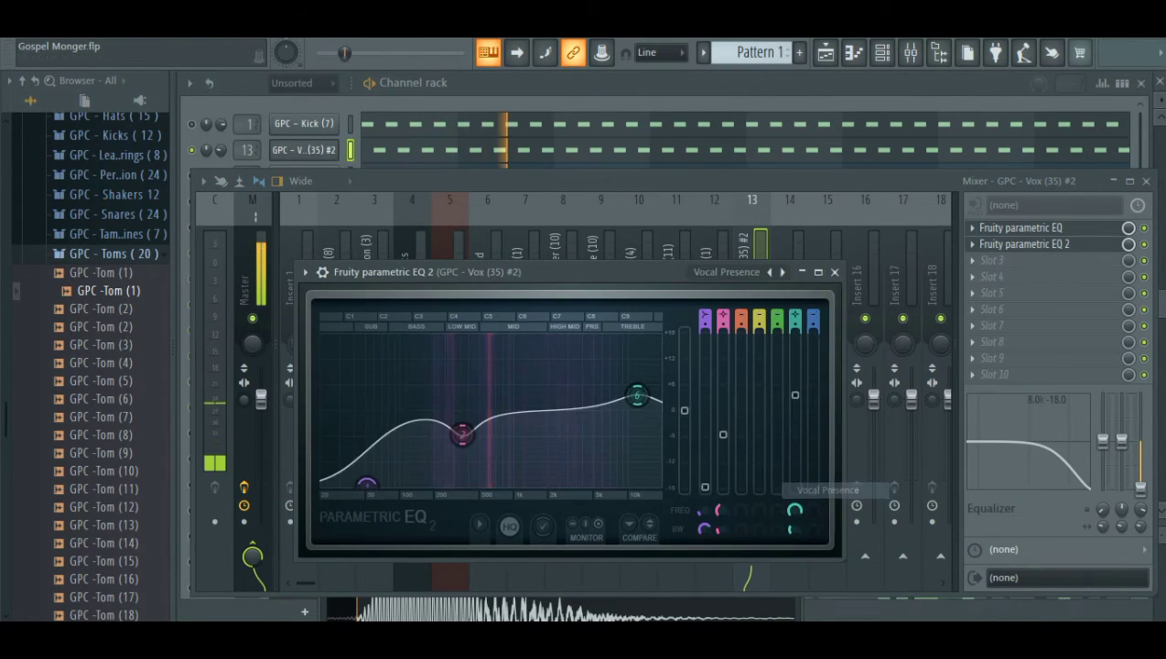
{"action": "left_click_drag", "start_coordinate": [462, 434], "coordinate": [462, 450]}
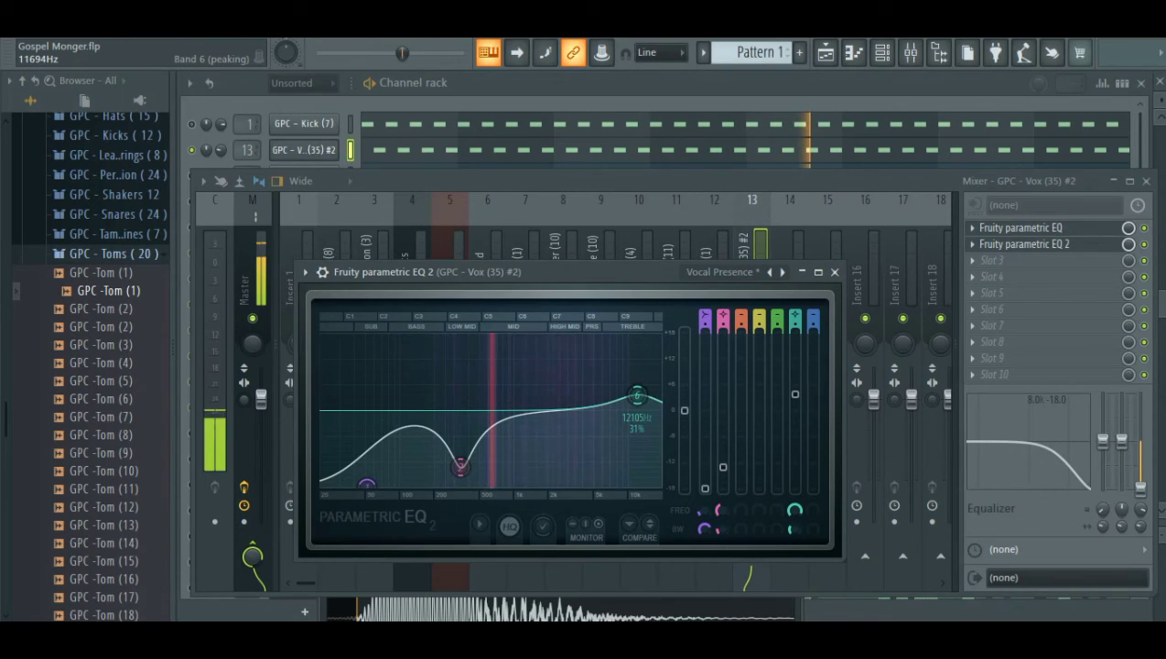
Try band 6 of the vox equalizer as a high pass filter and reset the band
{"action": "right_click", "coordinate": [637, 396]}
{"action": "mouse_move", "coordinate": [664, 440]}
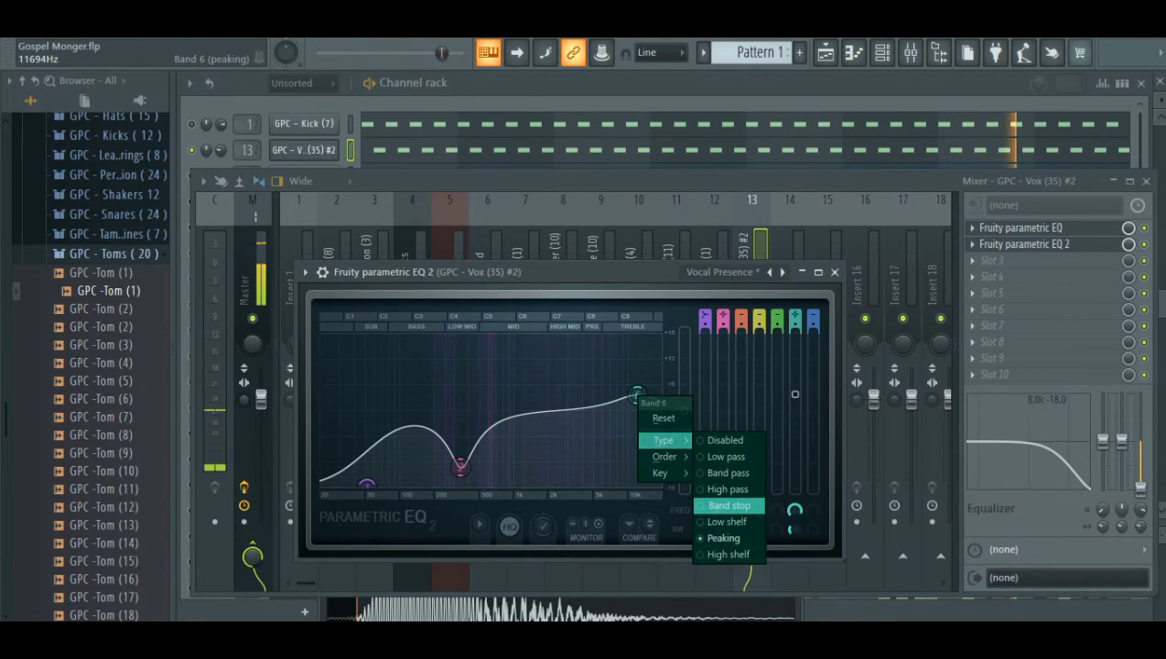
{"action": "left_click", "coordinate": [729, 488]}
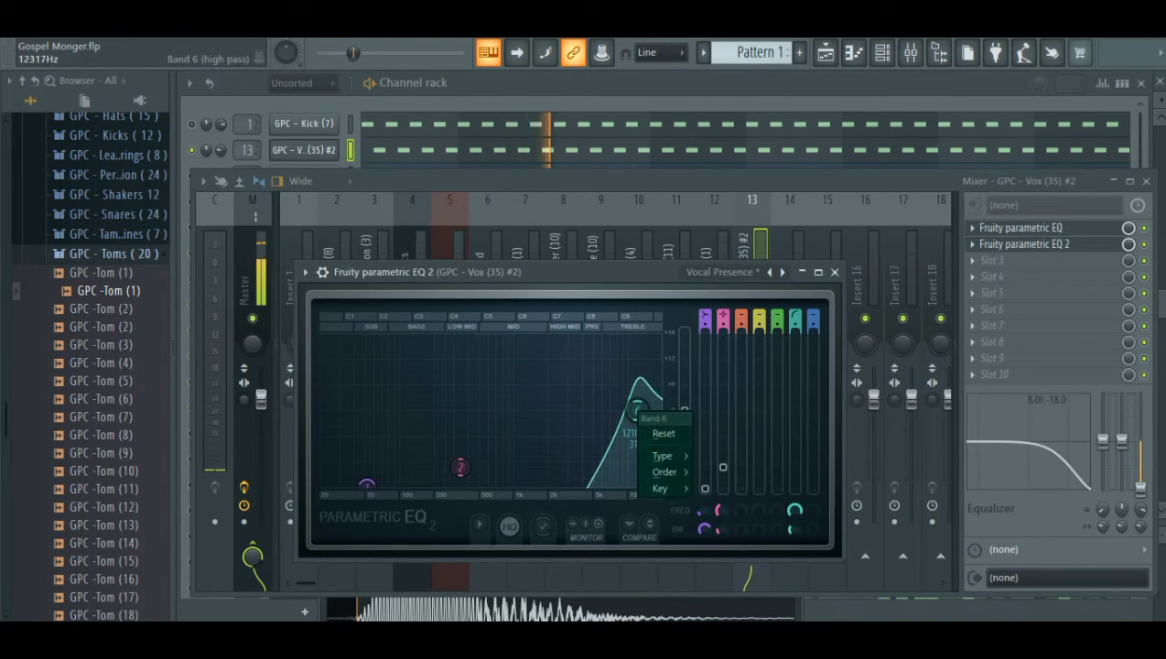
{"action": "left_click", "coordinate": [664, 434]}
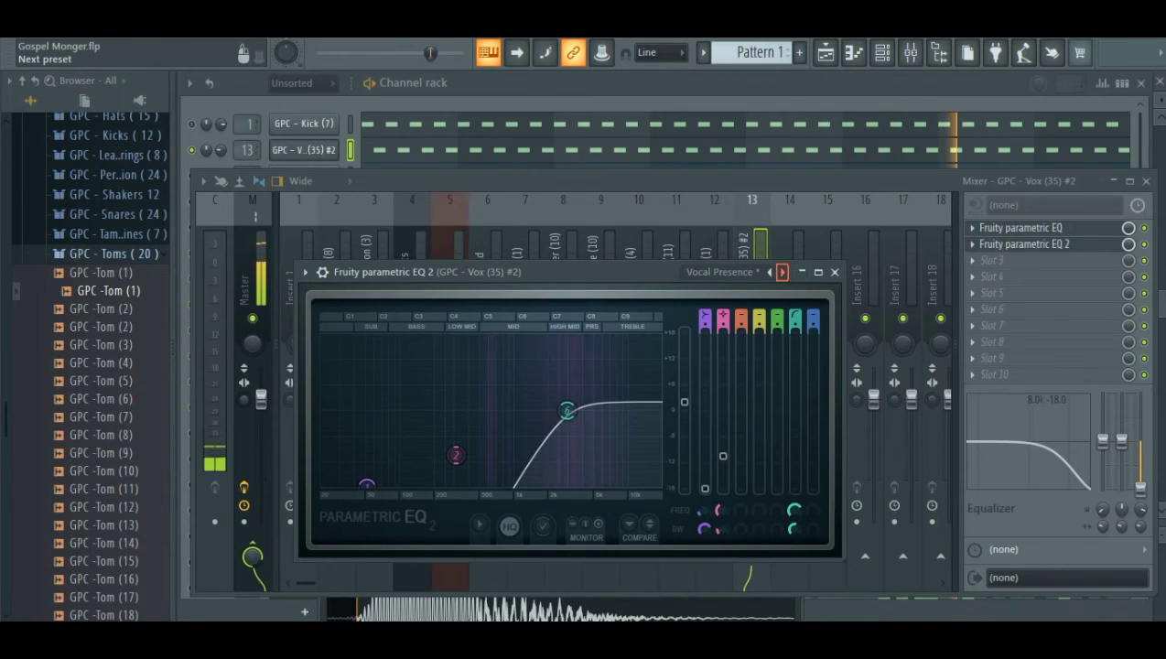
Apply the 40Hz cut preset to the vox track's Parametric EQ 2 and lower its main level slightly
{"action": "right_click", "coordinate": [782, 272]}
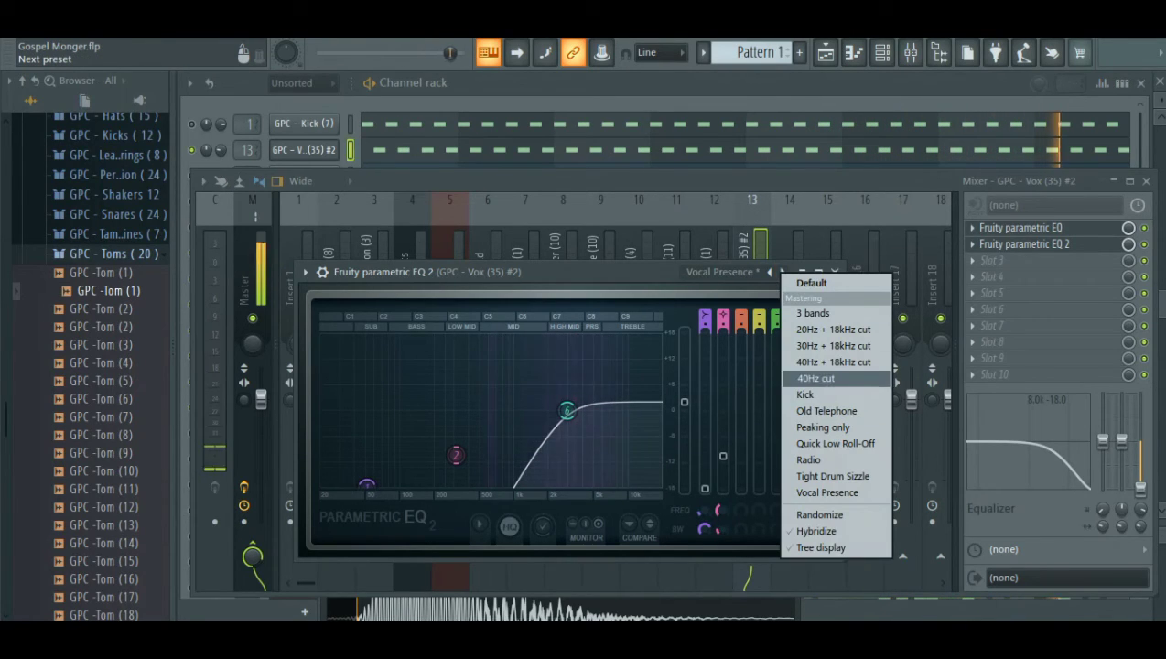
{"action": "left_click", "coordinate": [814, 378]}
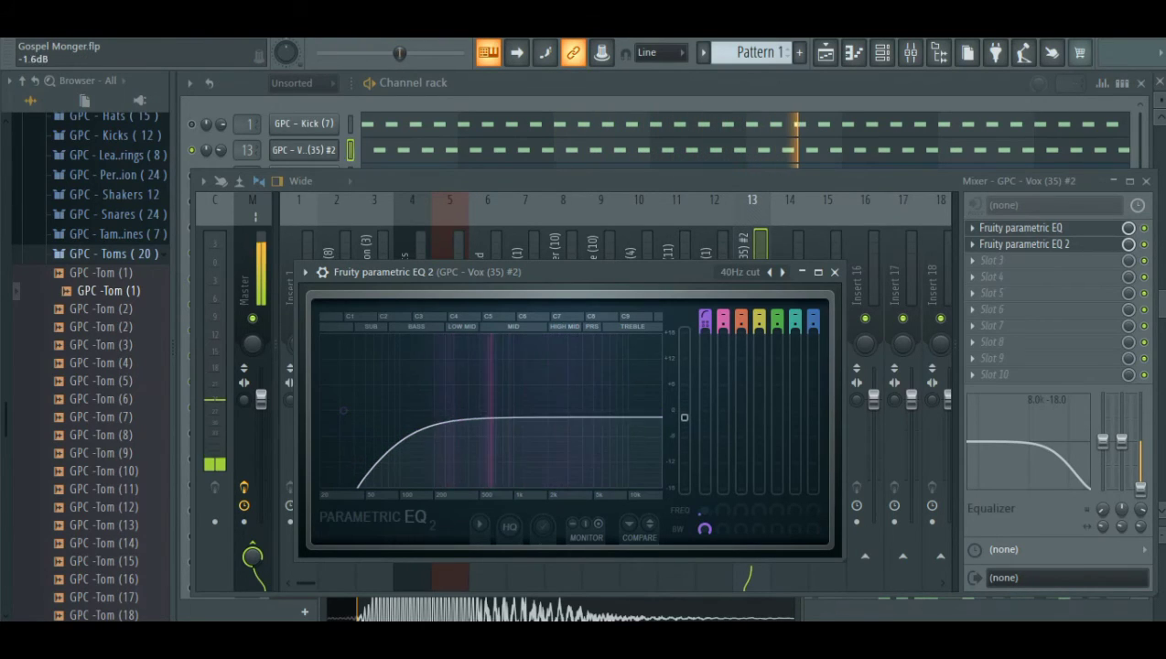
{"action": "left_click_drag", "start_coordinate": [684, 417], "coordinate": [684, 422]}
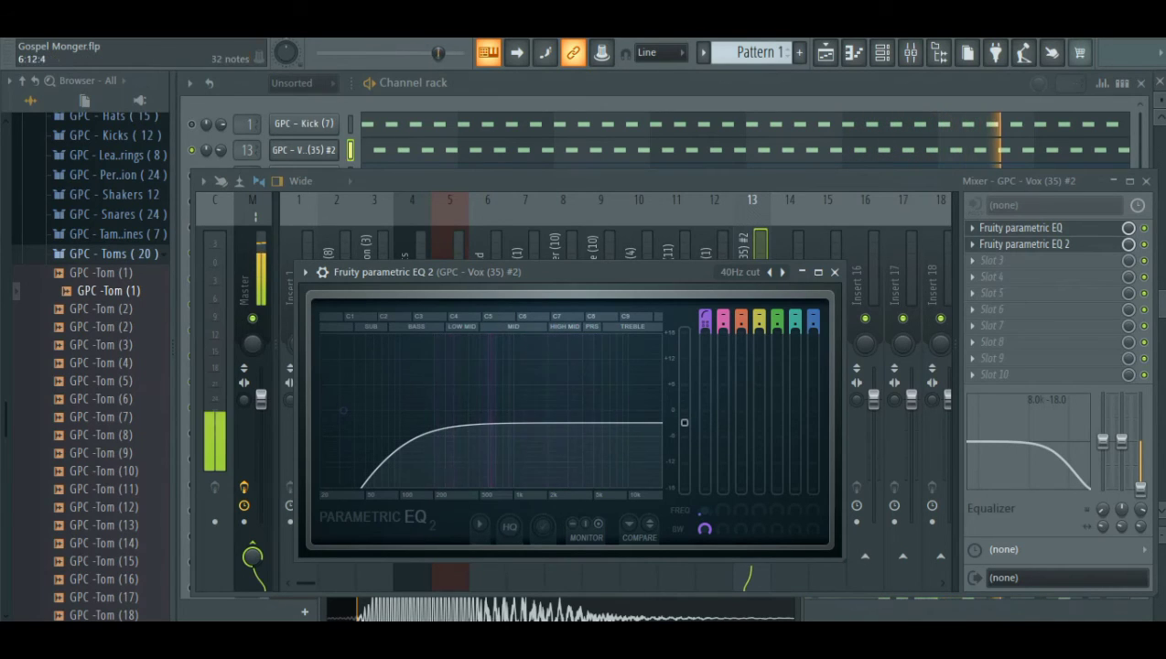
Bring the channel rack back in front of the mixer and save the project
{"action": "left_click", "coordinate": [512, 84]}
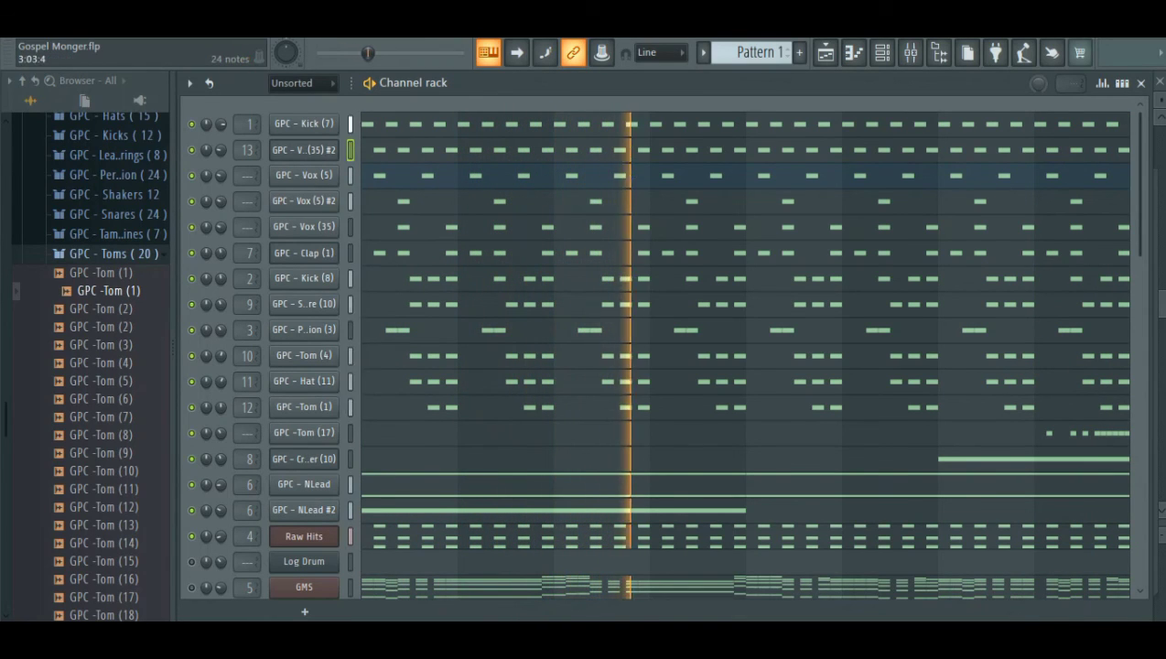
{"action": "scroll", "coordinate": [746, 347], "scroll_direction": "down", "scroll_amount": 3}
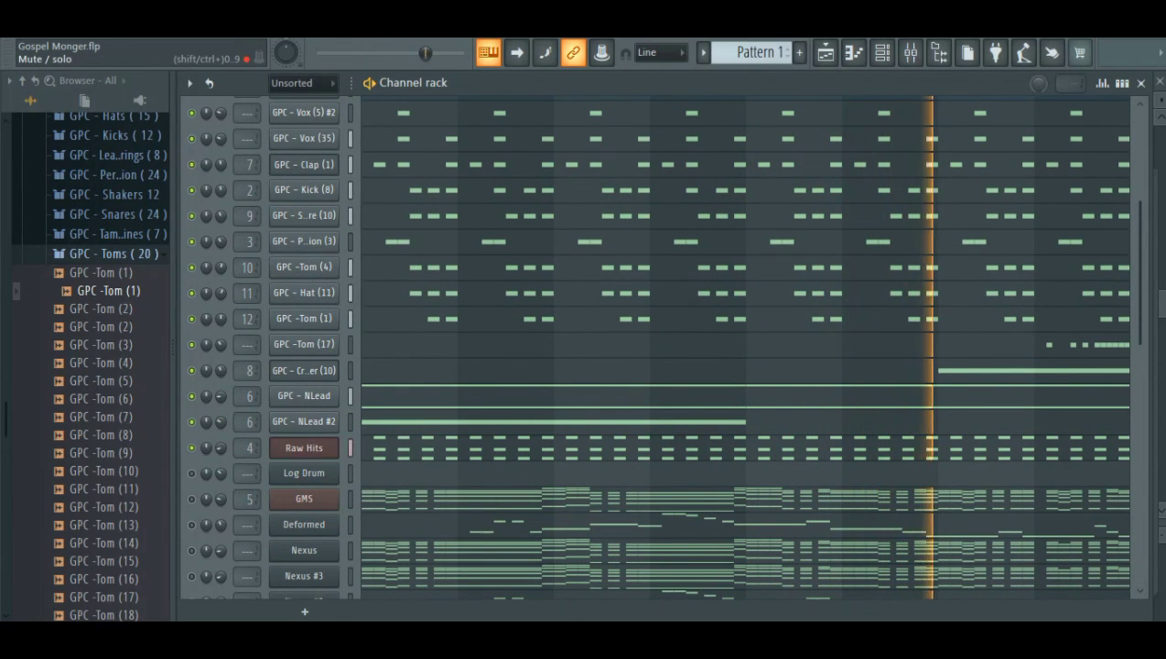
{"action": "key", "text": "ctrl+s"}
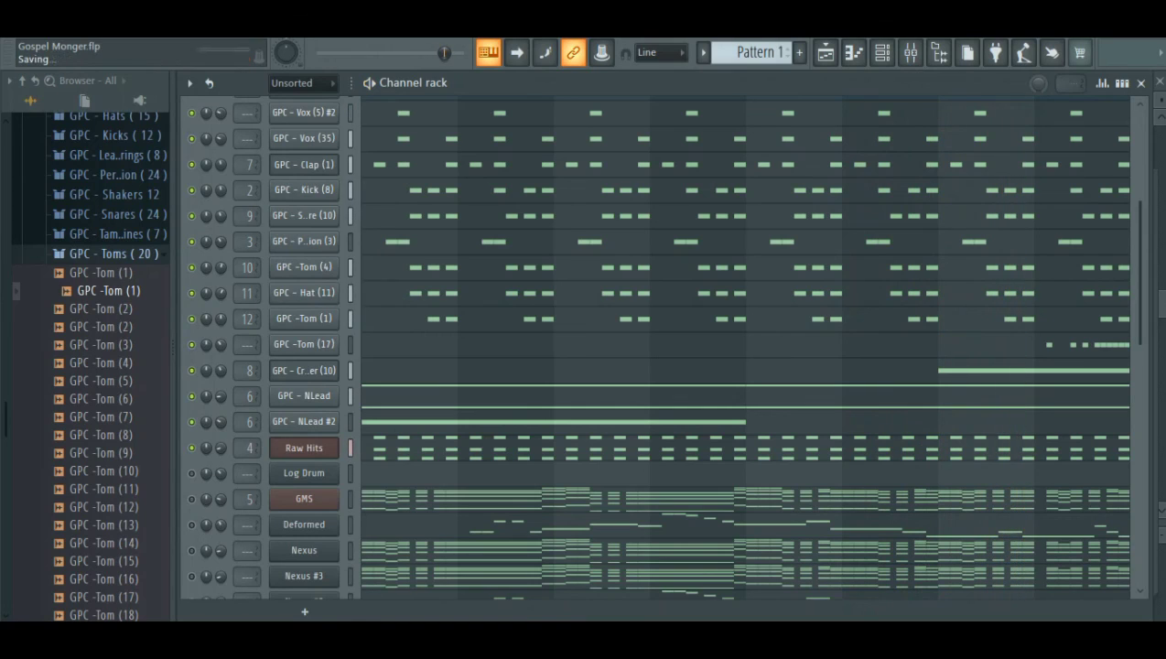